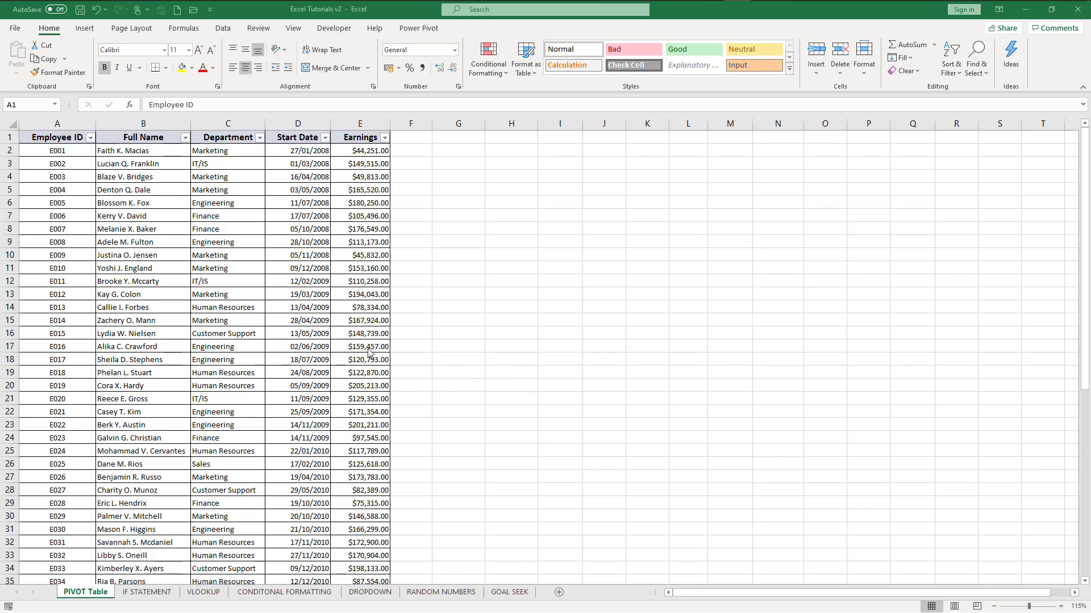
- Examine the employee table's extent, each of its five columns, and the years offered in the Start Date filter
click(224, 323)
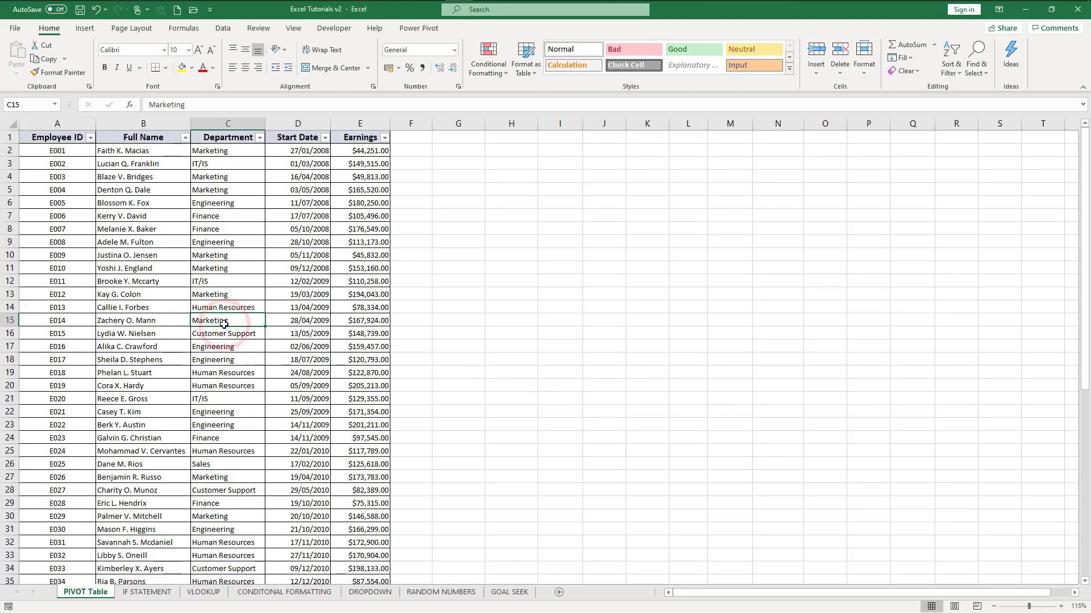
key(ctrl+Down)
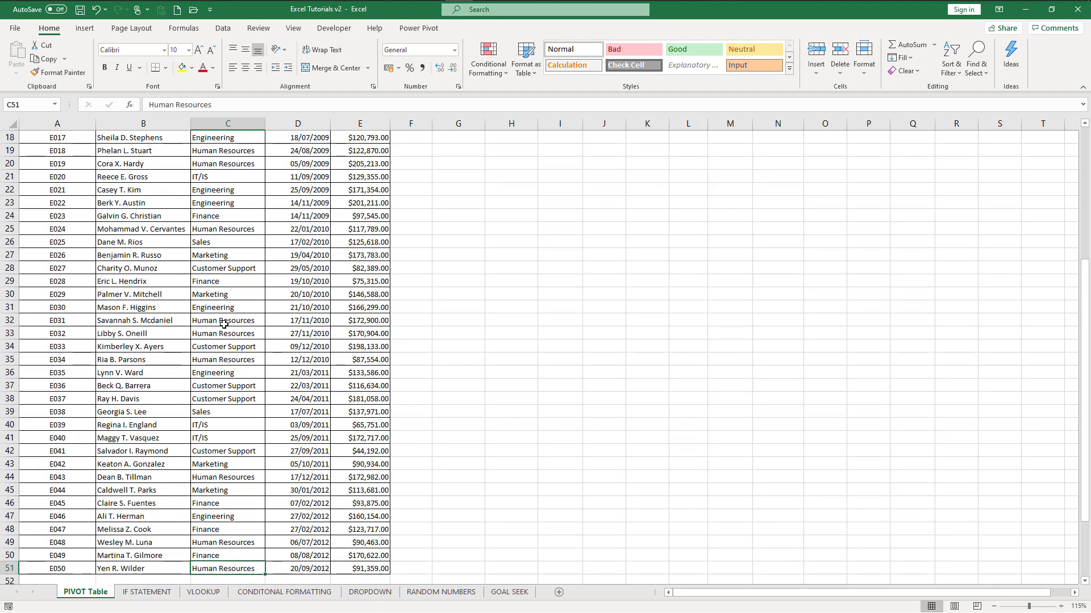
key(ctrl+Up)
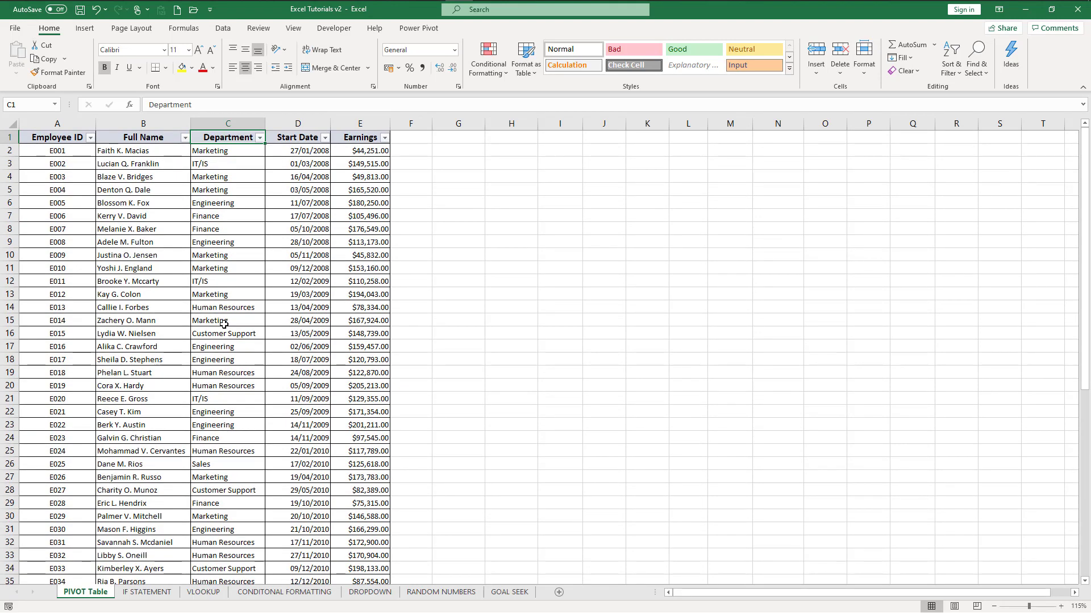
click(64, 119)
click(164, 123)
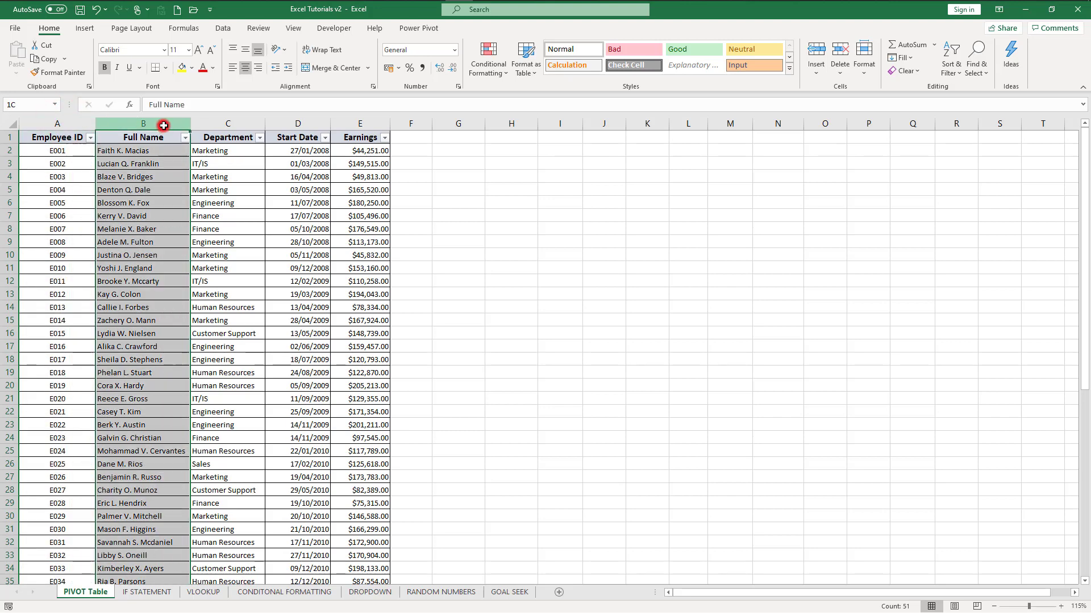
click(245, 124)
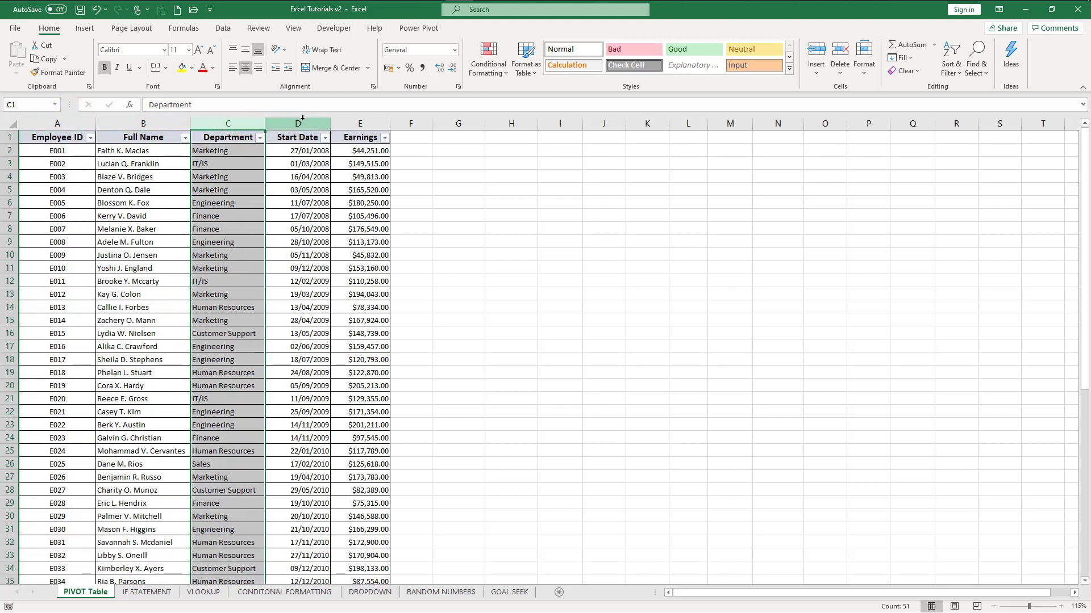
click(303, 121)
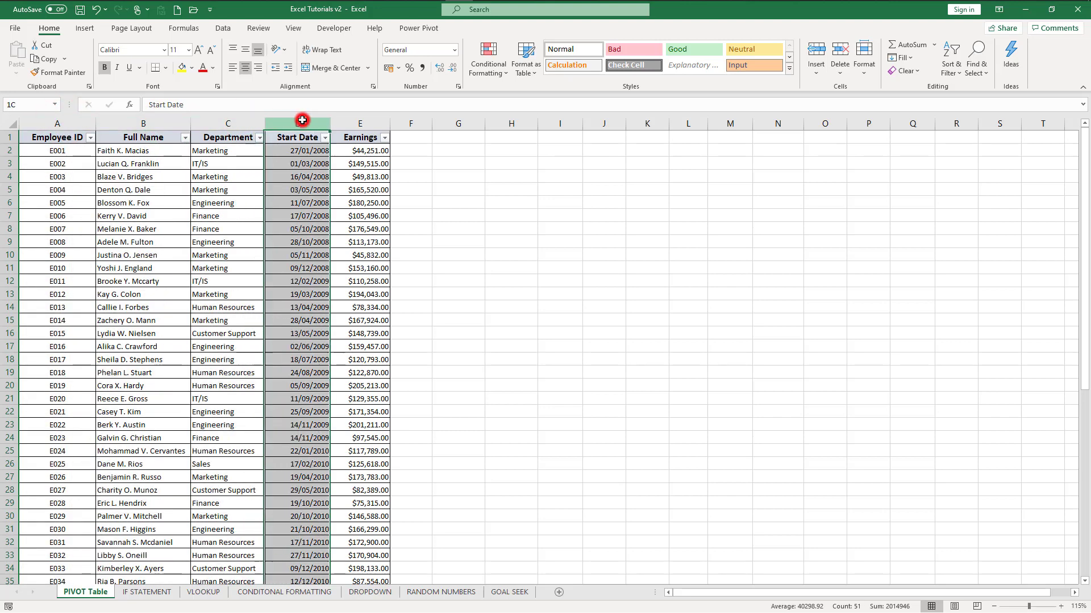
click(368, 124)
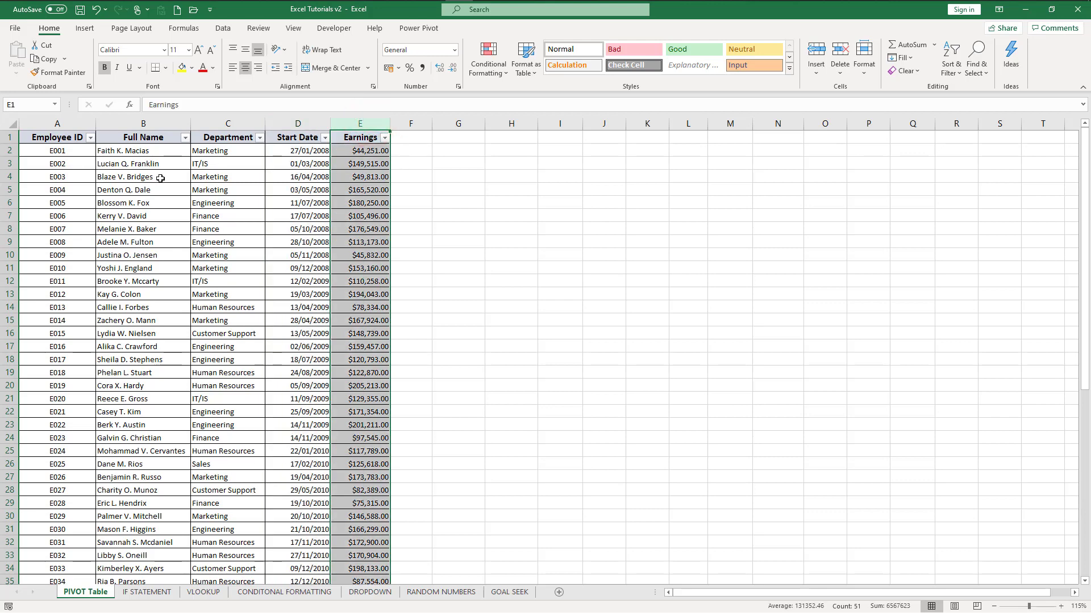
click(70, 140)
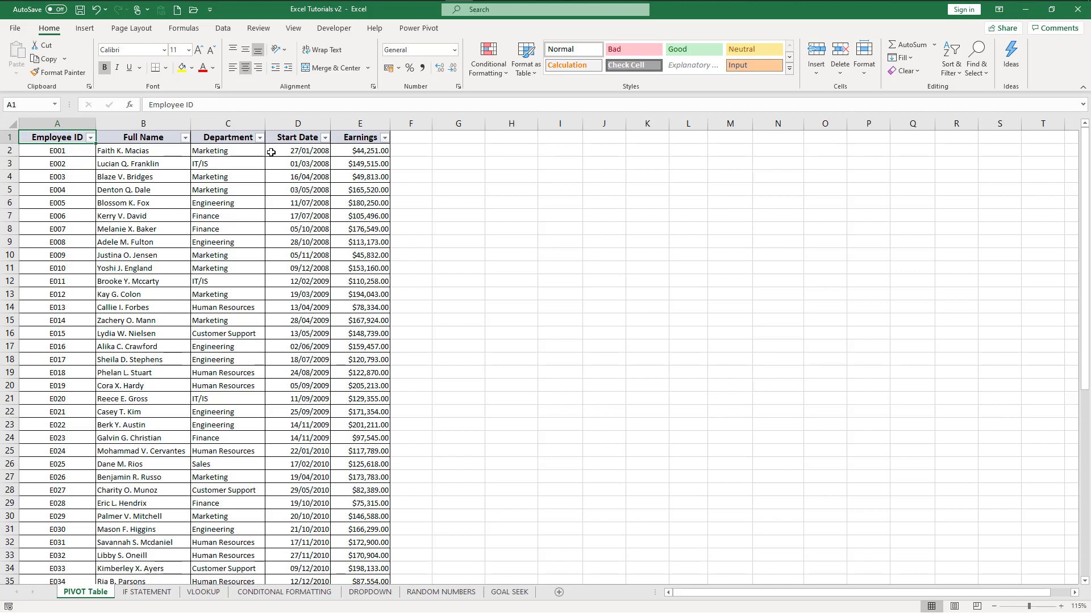
click(325, 138)
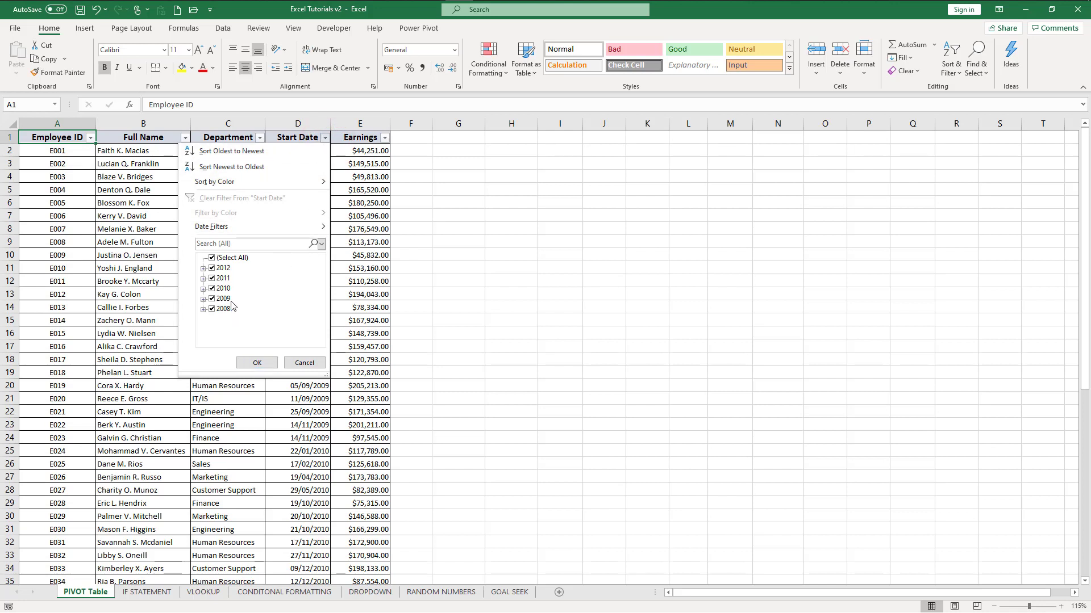
click(304, 363)
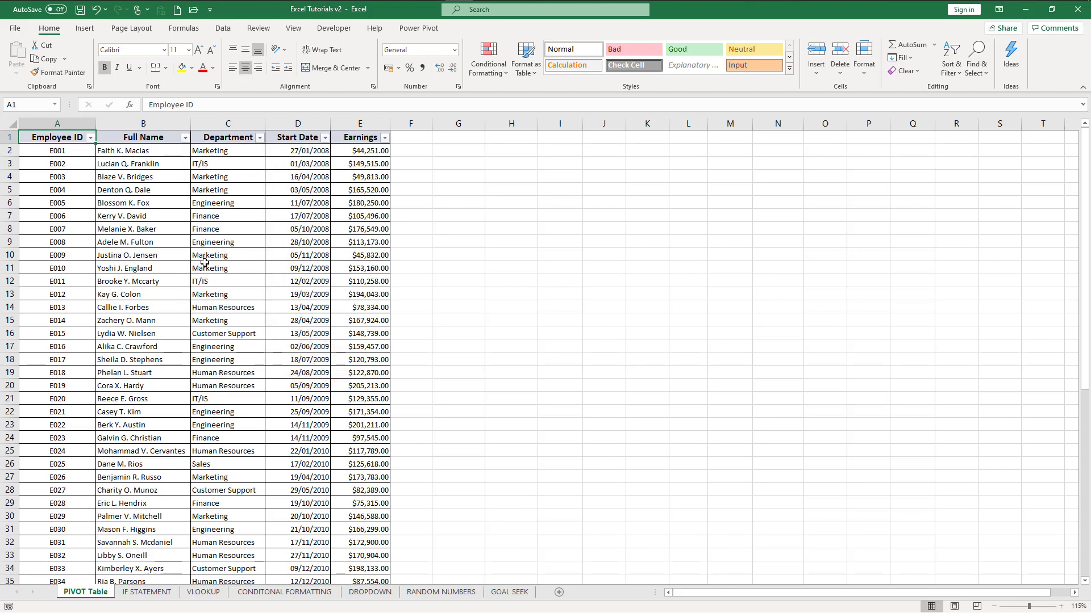
click(476, 165)
text(Mar)
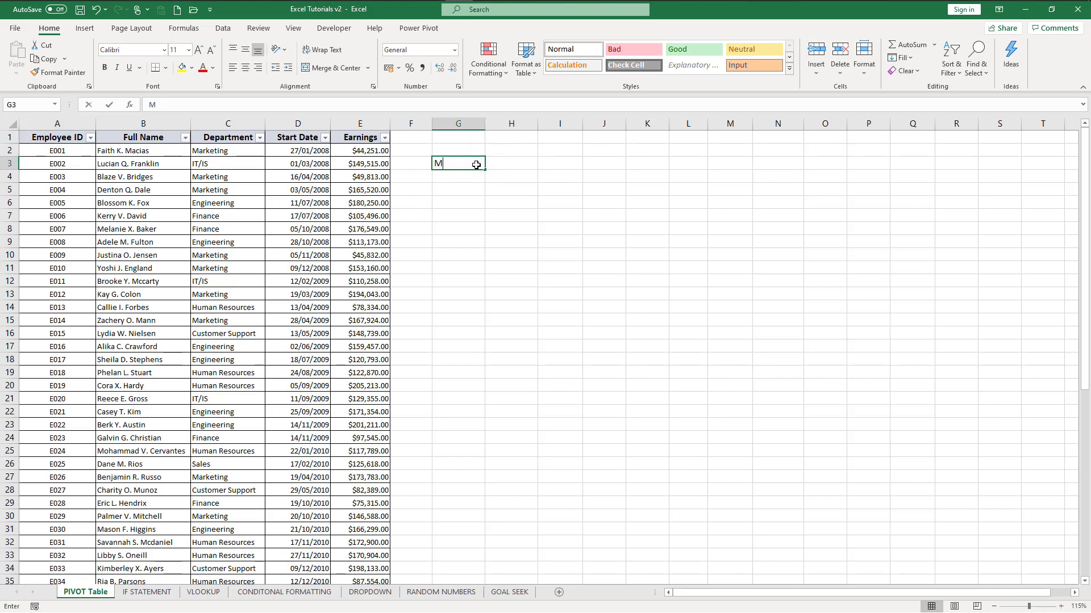
key(BackSpace)
key(BackSpace)
key(BackSpace)
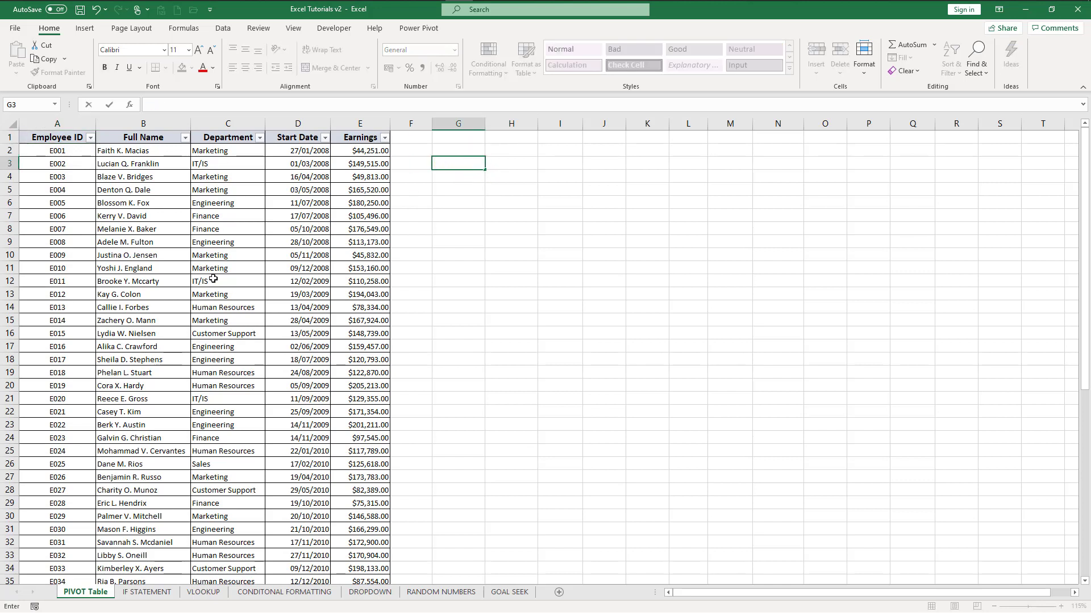
- Freeze the header row of the employee table by freezing panes at row 2
click(209, 281)
key(ctrl+Down)
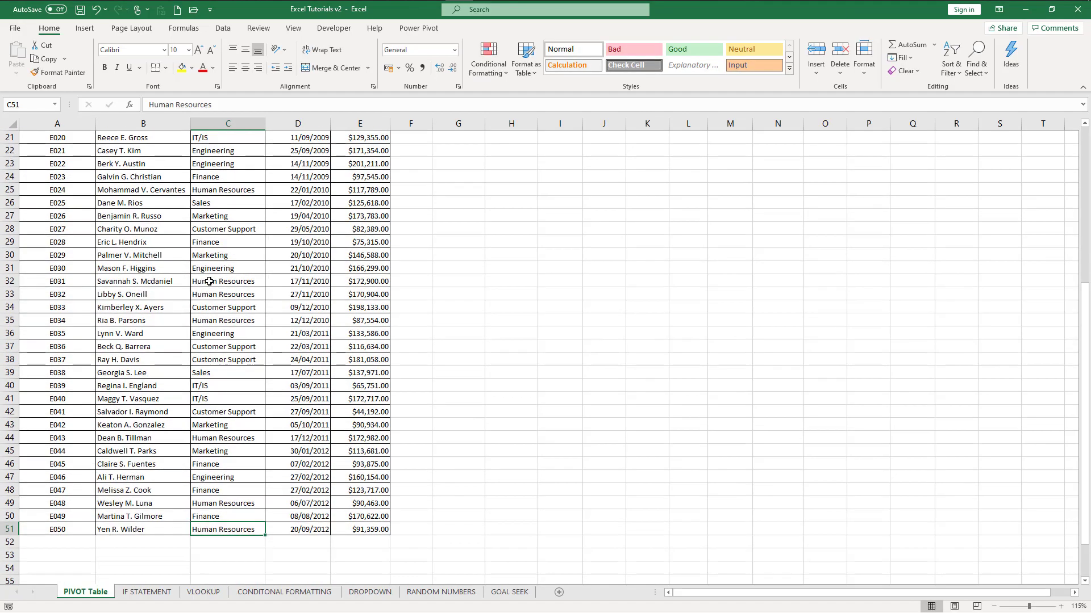
key(ctrl+Up)
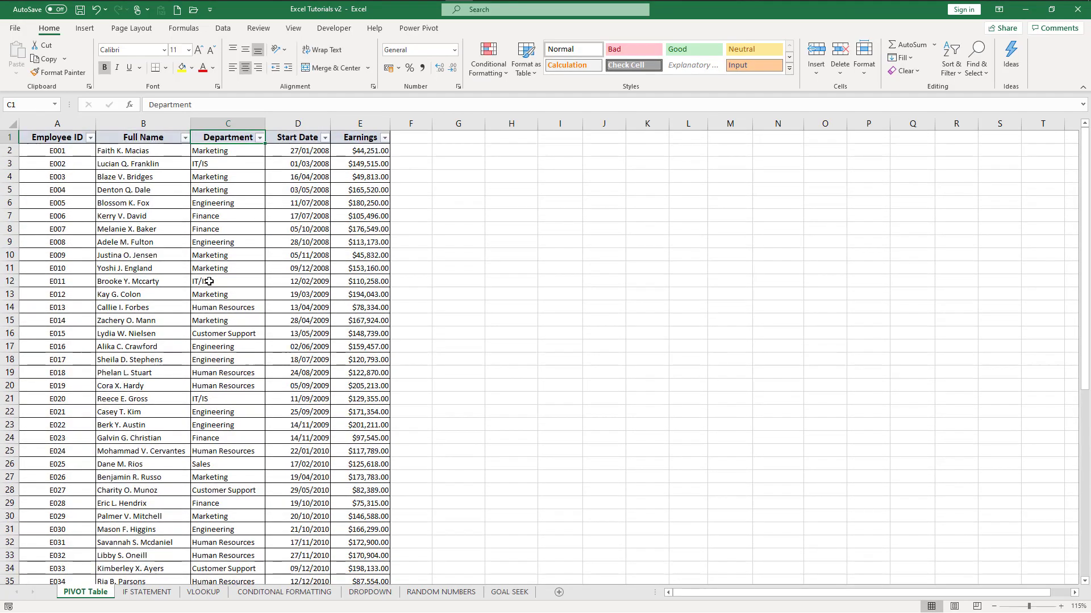
click(10, 149)
click(293, 28)
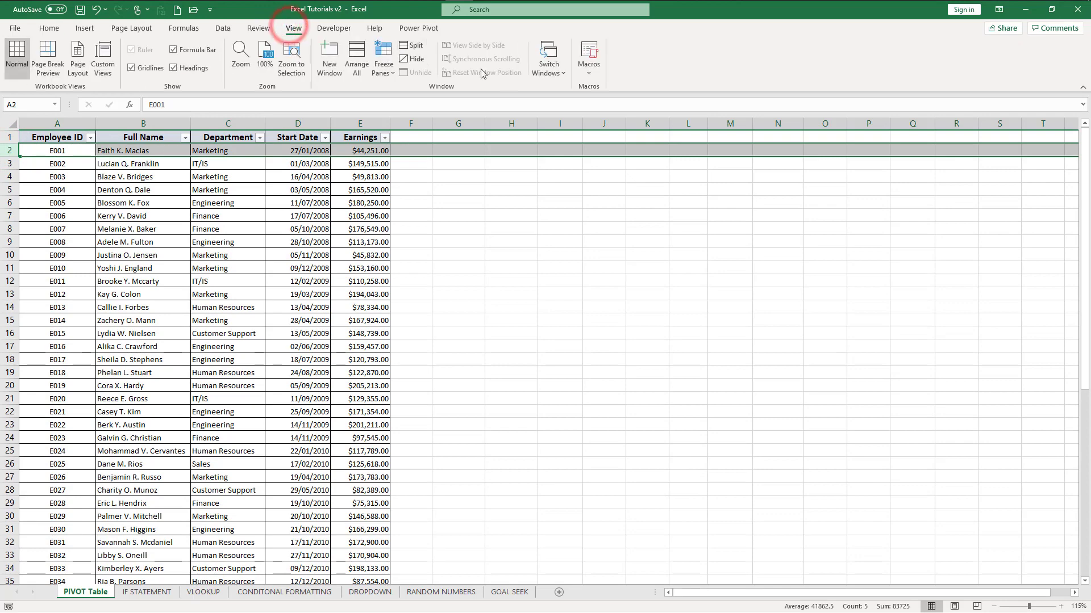
click(376, 78)
click(392, 91)
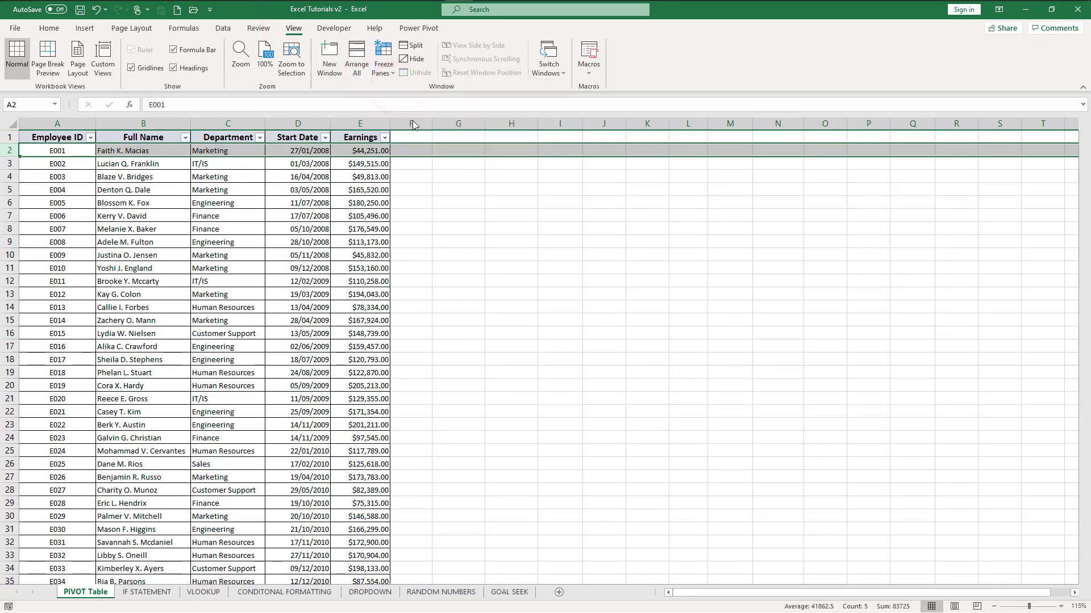
- Delete the stray entries in rows 57 and 58, columns G to J, beyond the employee table
click(282, 186)
scroll(281, 186, down, 10)
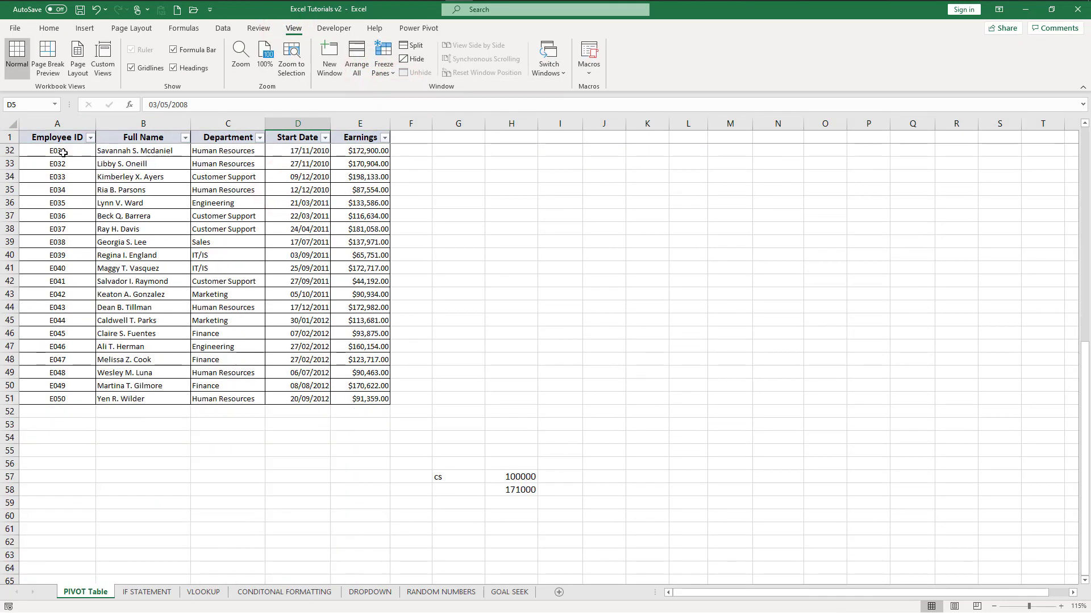
scroll(252, 282, down, 1)
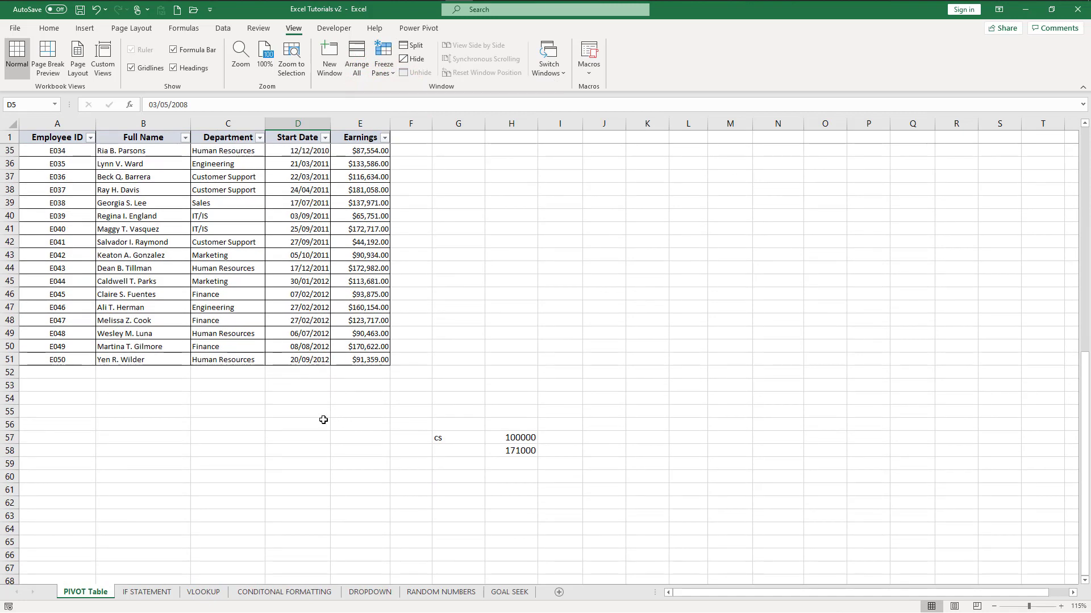
click(288, 417)
drag(457, 438, 599, 452)
key(Delete)
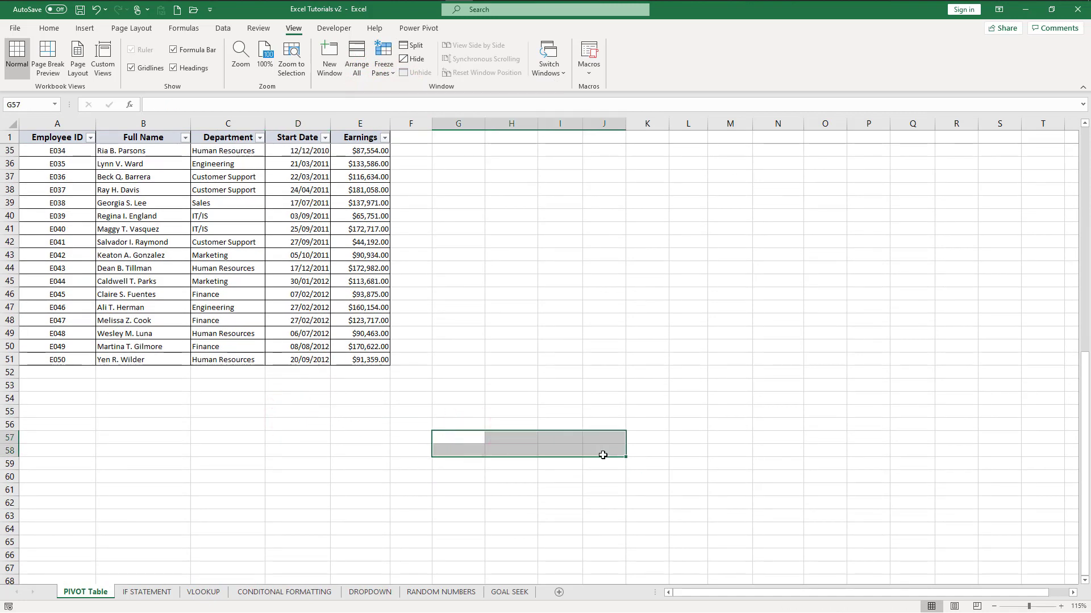
- Enter the label Marketing in cell D56 below the employee table
click(305, 427)
text(MArekting)
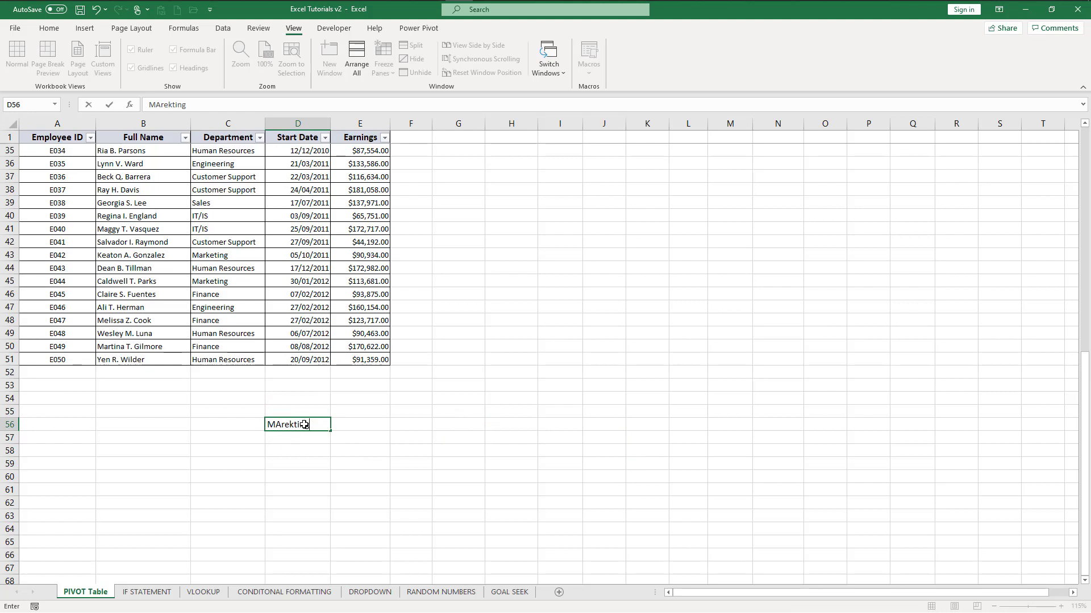
key(Tab)
click(305, 425)
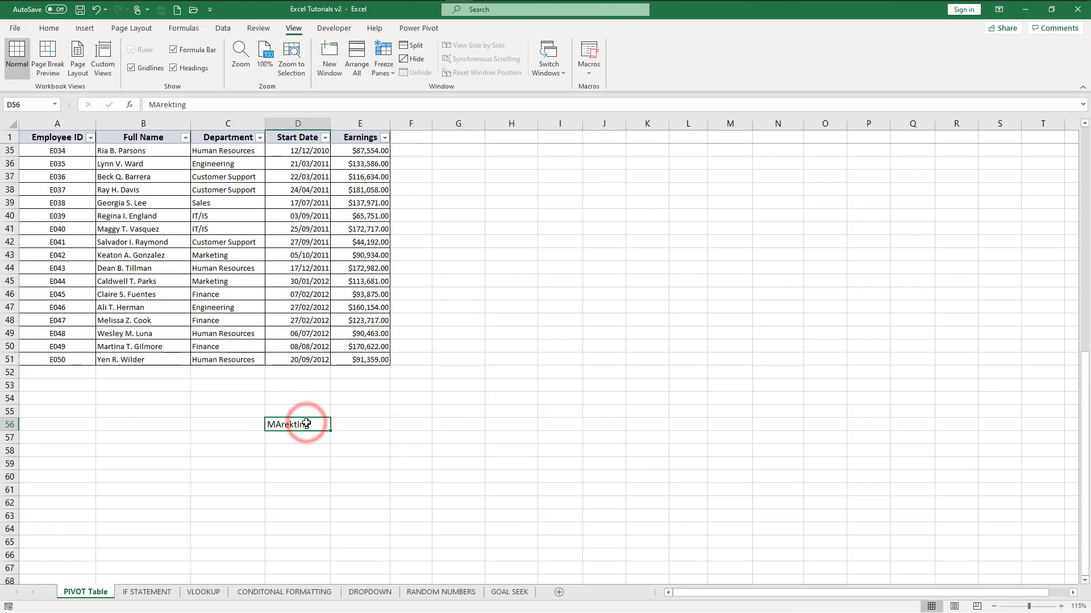
text(Marekting)
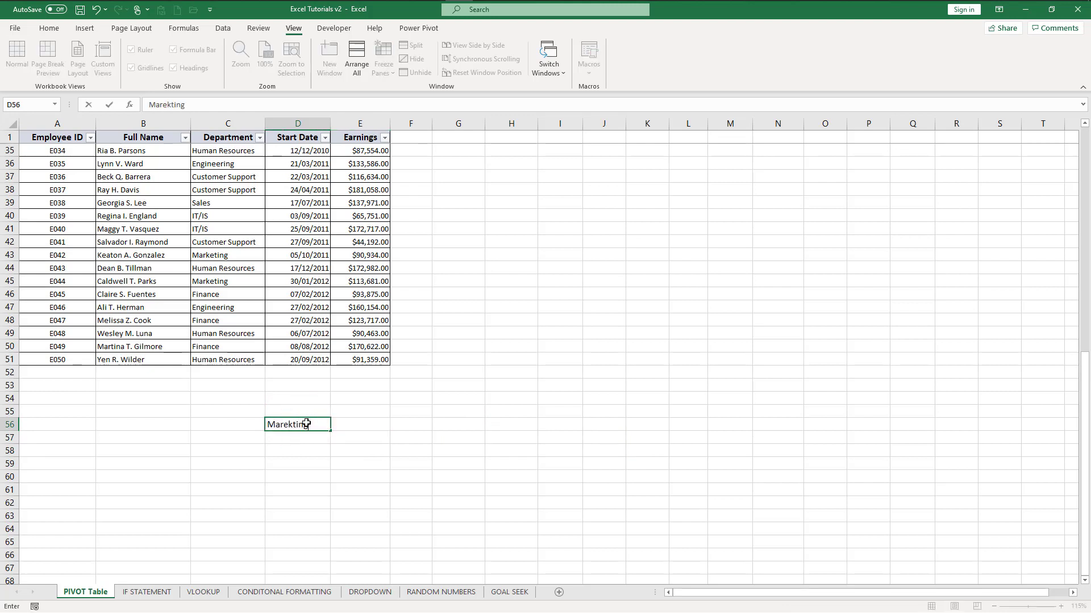
key(BackSpace)
key(BackSpace)
key(BackSpace)
key(BackSpace)
key(BackSpace)
key(BackSpace)
text(rketing)
key(Tab)
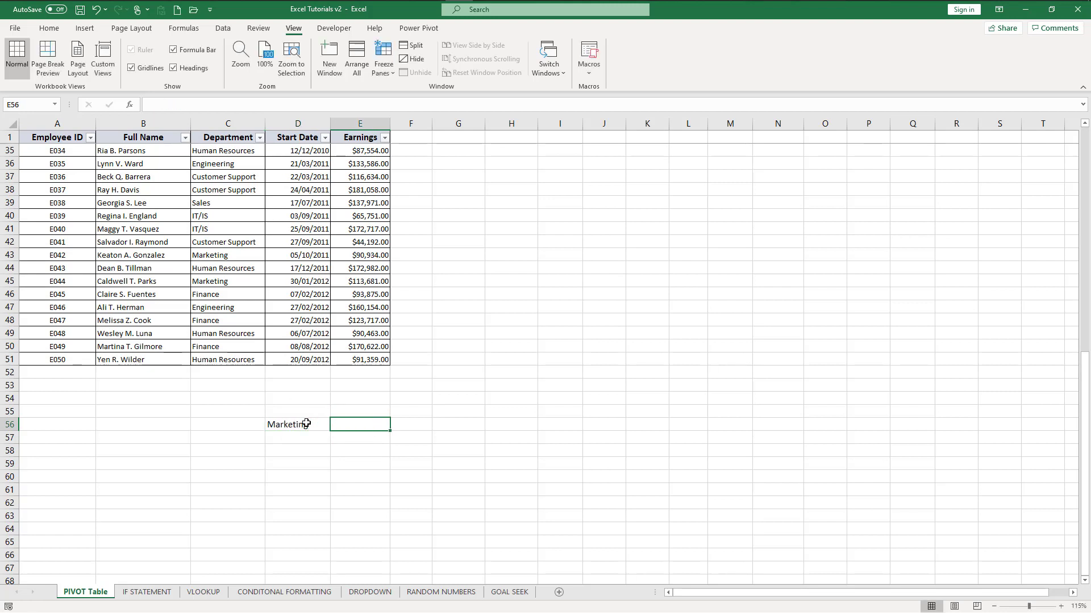
- Filter the Department column to Marketing only and select the 2009 earnings in E13:E15 to check their sum
click(260, 138)
click(147, 256)
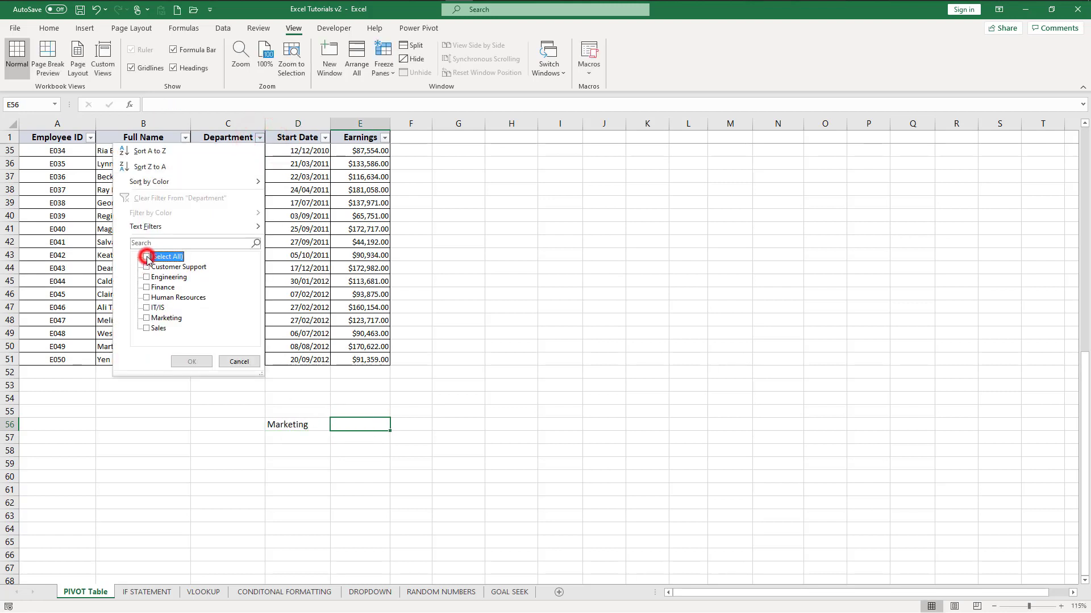
click(149, 319)
click(192, 361)
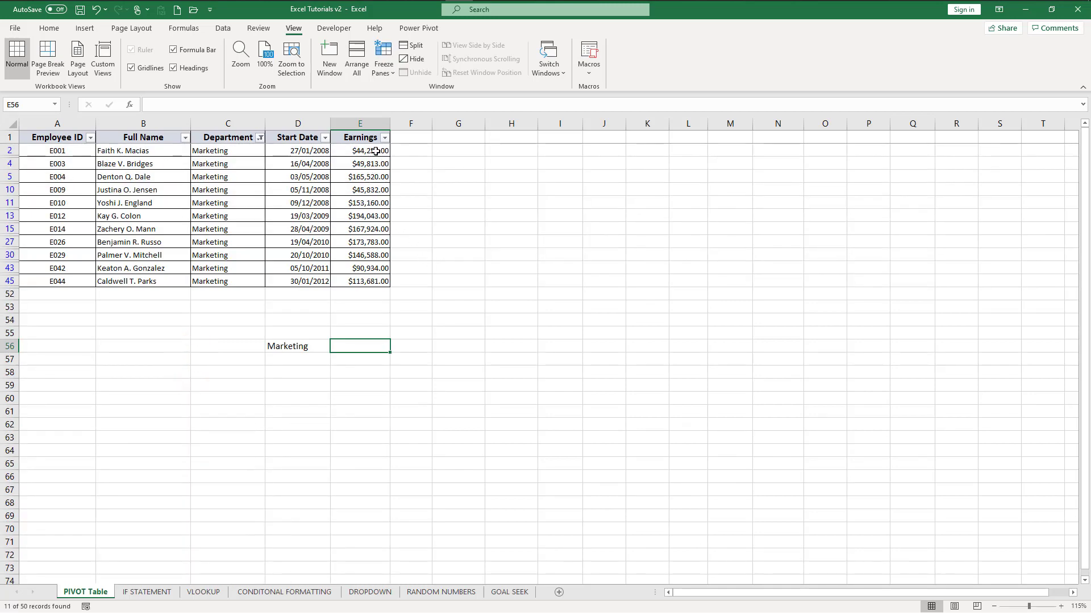
drag(383, 150, 372, 226)
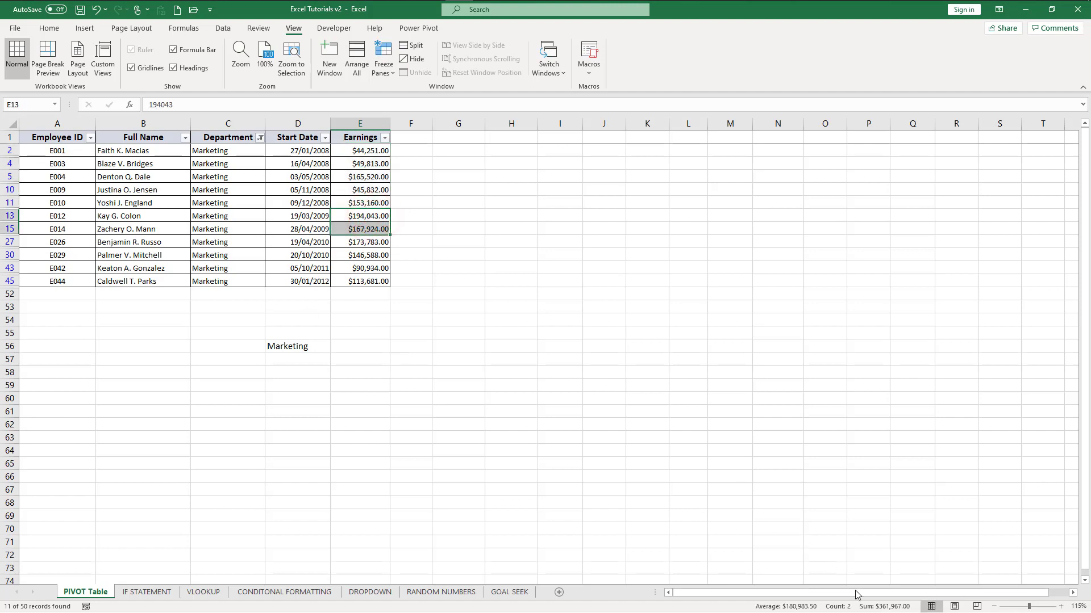
- Enter the years 2008 in cell E56 and 2009 in cell E57, beside the Marketing label
click(350, 344)
text(2008)
key(Tab)
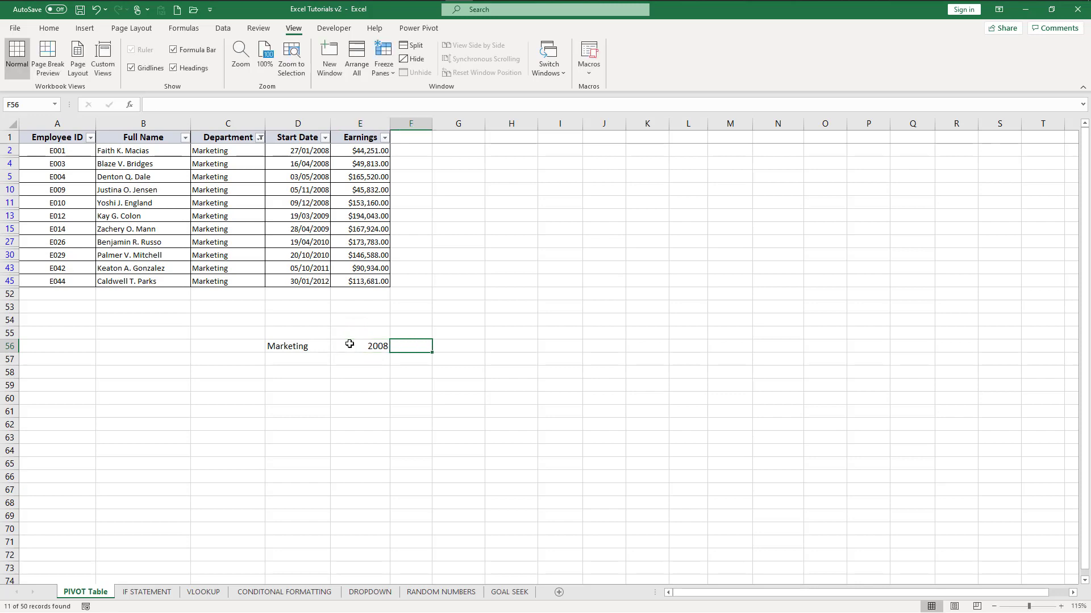
key(Return)
text(2009)
key(Return)
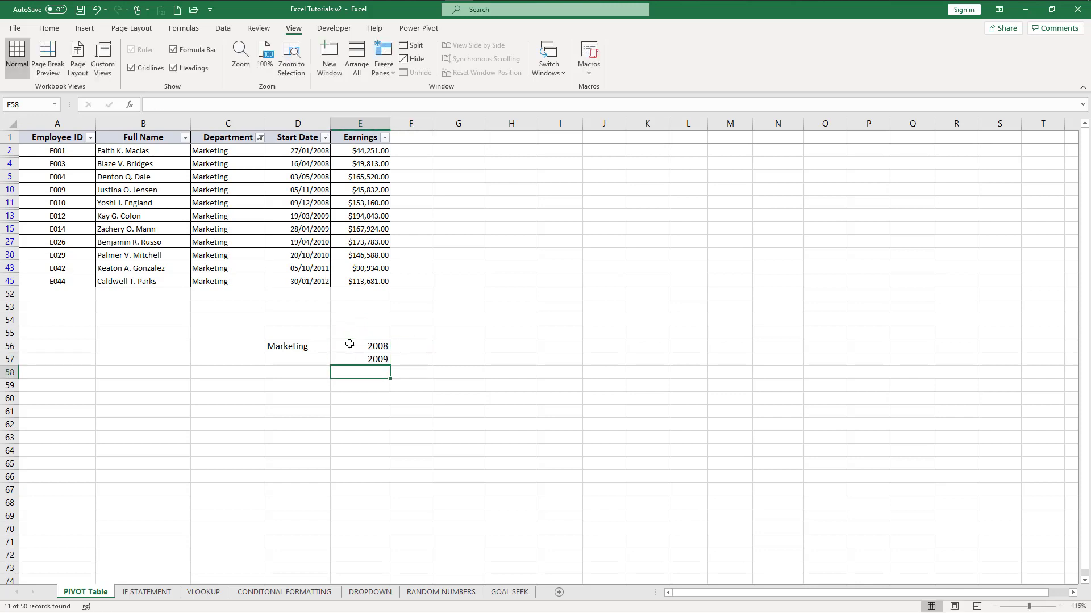
- Delete the manual summary entries in D55:G59 and clear the filter from the Department column
drag(280, 337, 446, 382)
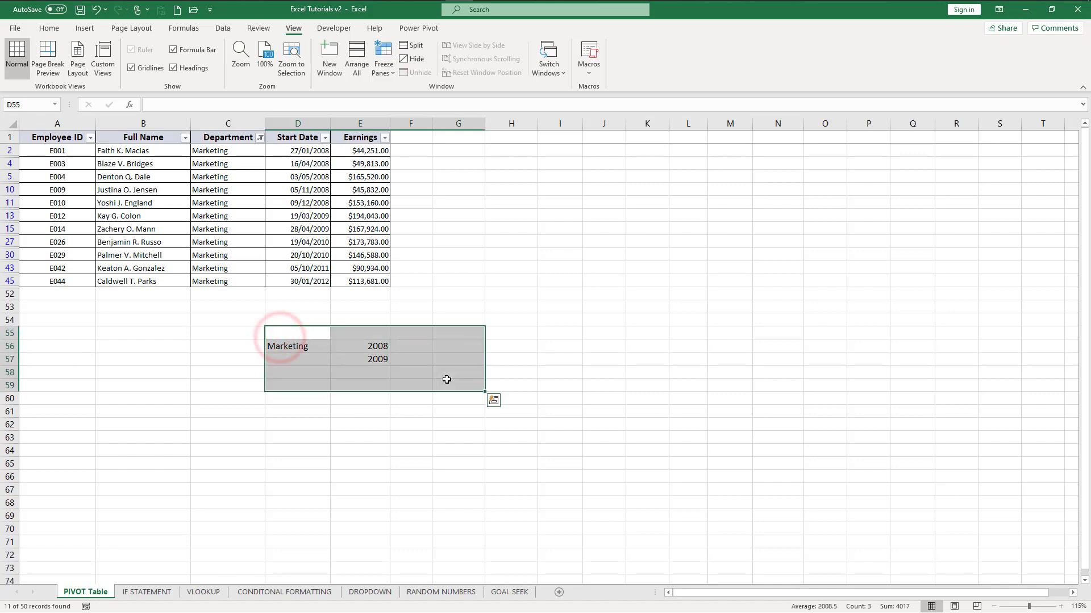
key(Delete)
click(310, 233)
click(260, 137)
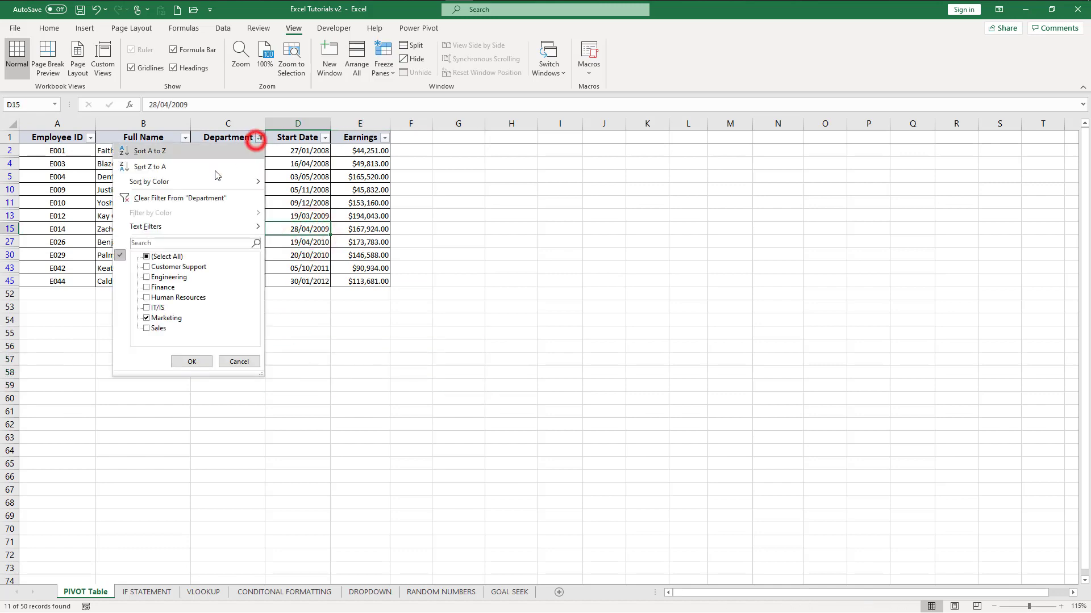
click(202, 196)
click(78, 137)
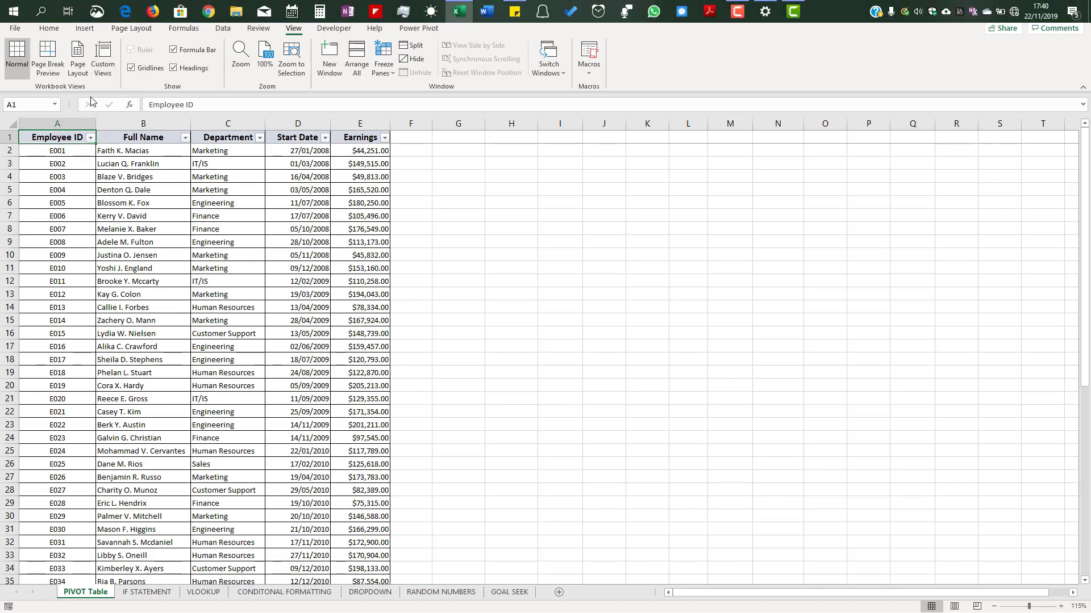
click(80, 29)
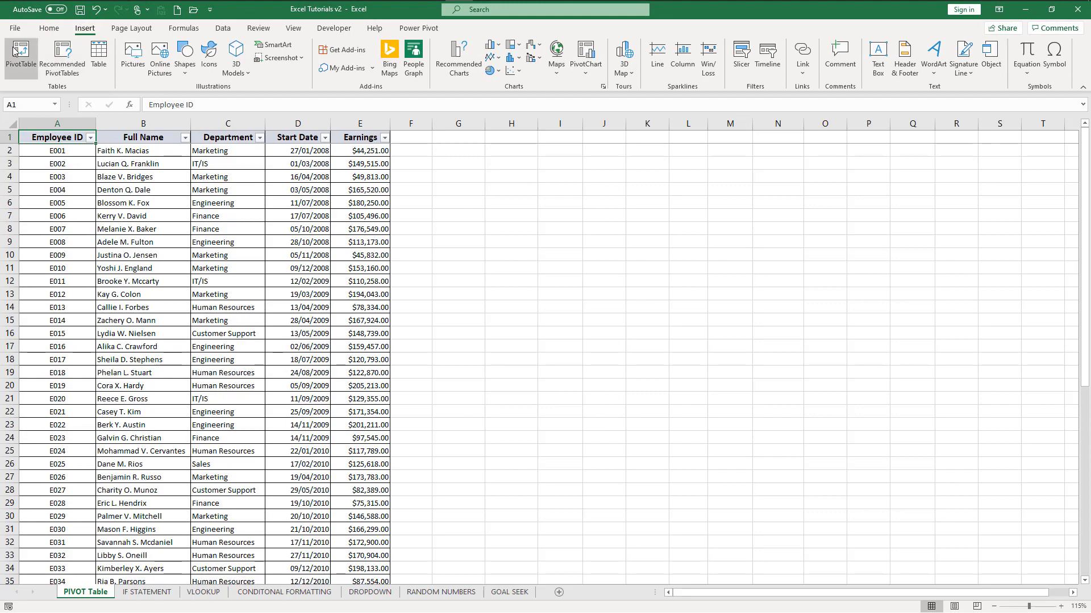
click(15, 49)
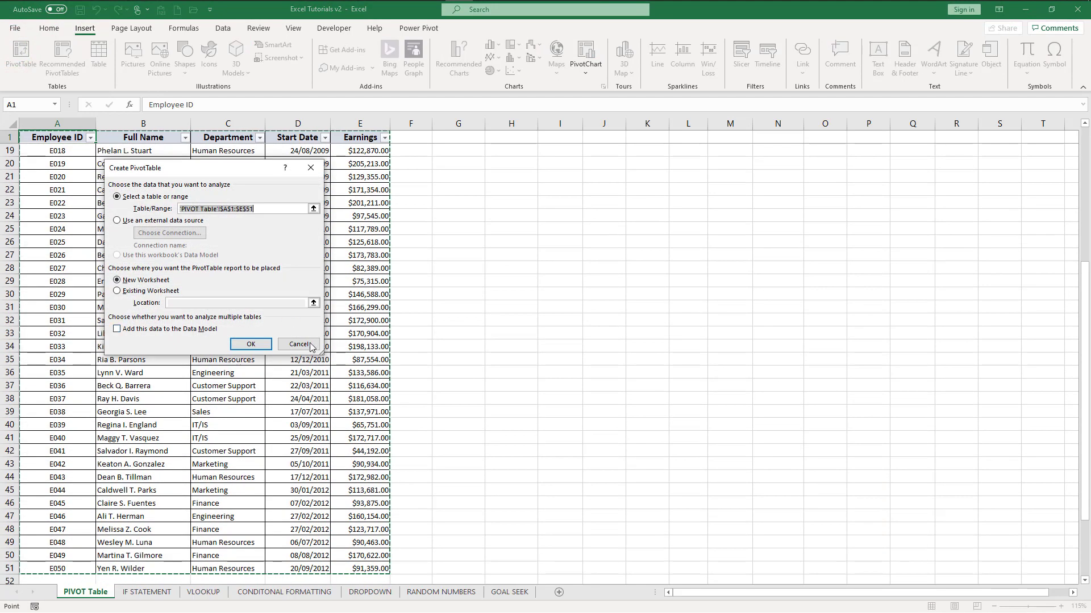
click(309, 344)
click(83, 137)
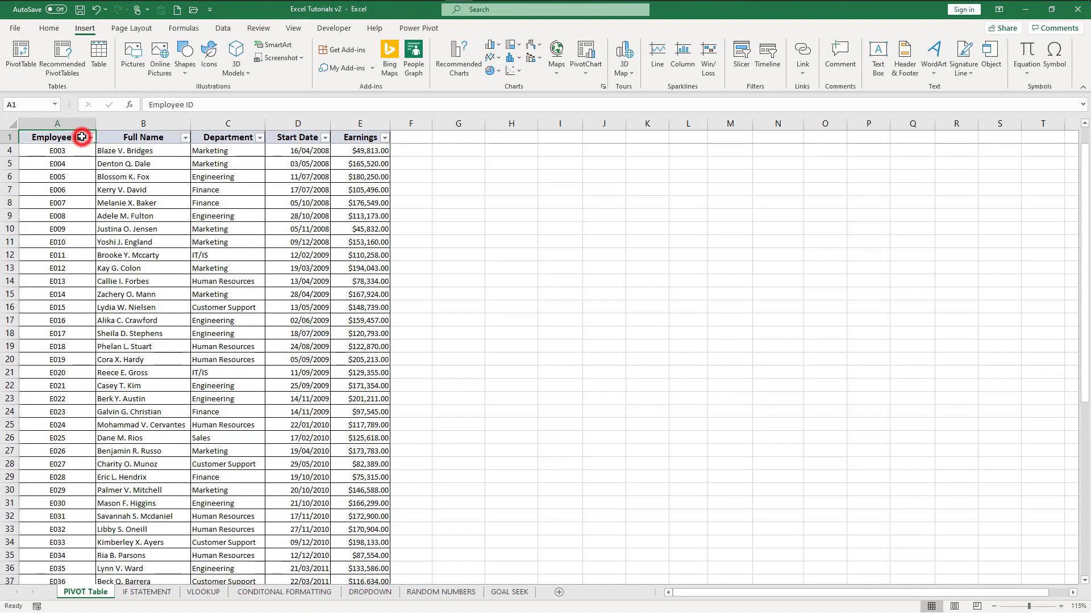
scroll(82, 137, up, 1)
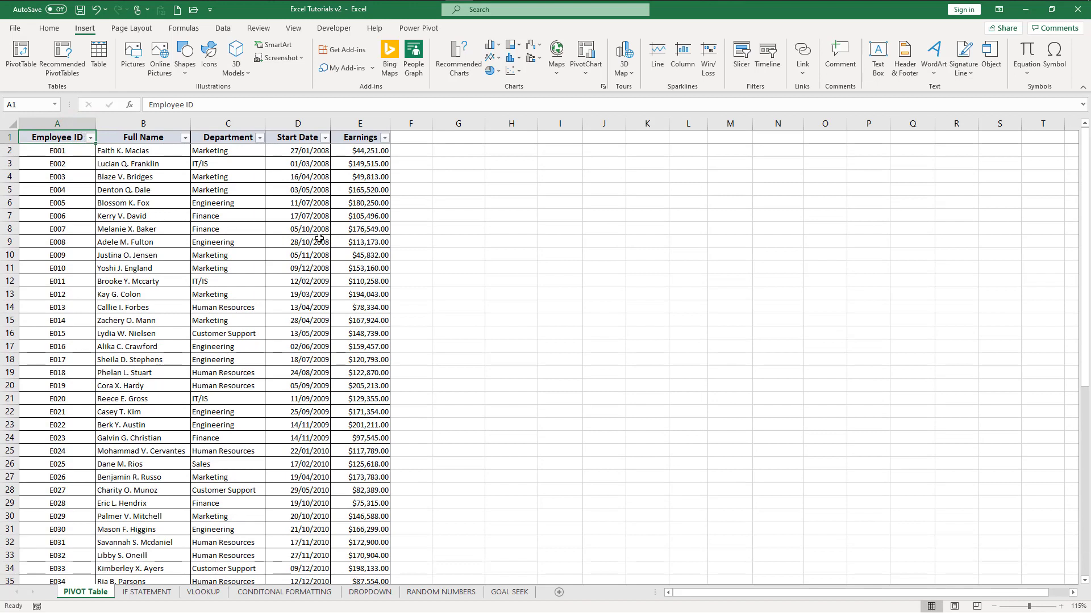
click(305, 310)
click(173, 320)
click(197, 213)
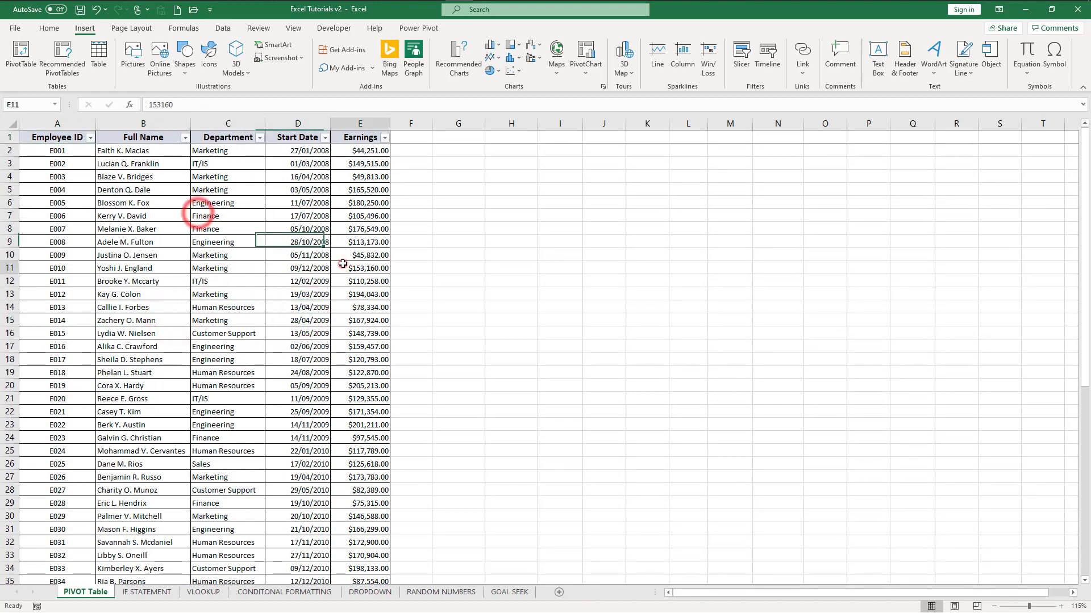
click(358, 266)
click(150, 268)
- Create a PivotTable from the employee table A1:E51 at cell I5 of the existing worksheet, with Department as its rows
click(59, 140)
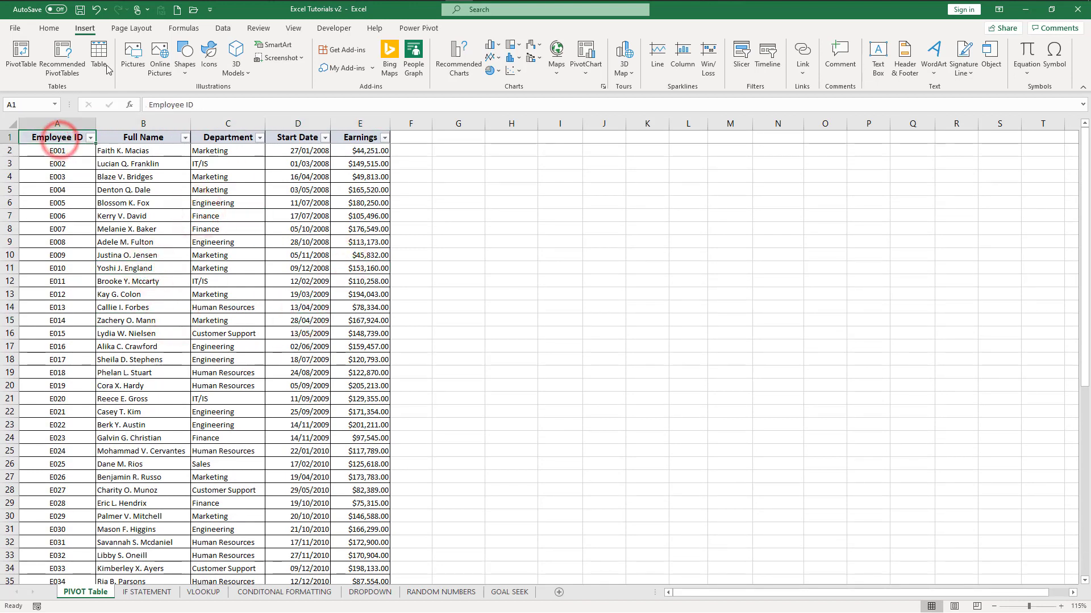
click(86, 28)
click(19, 52)
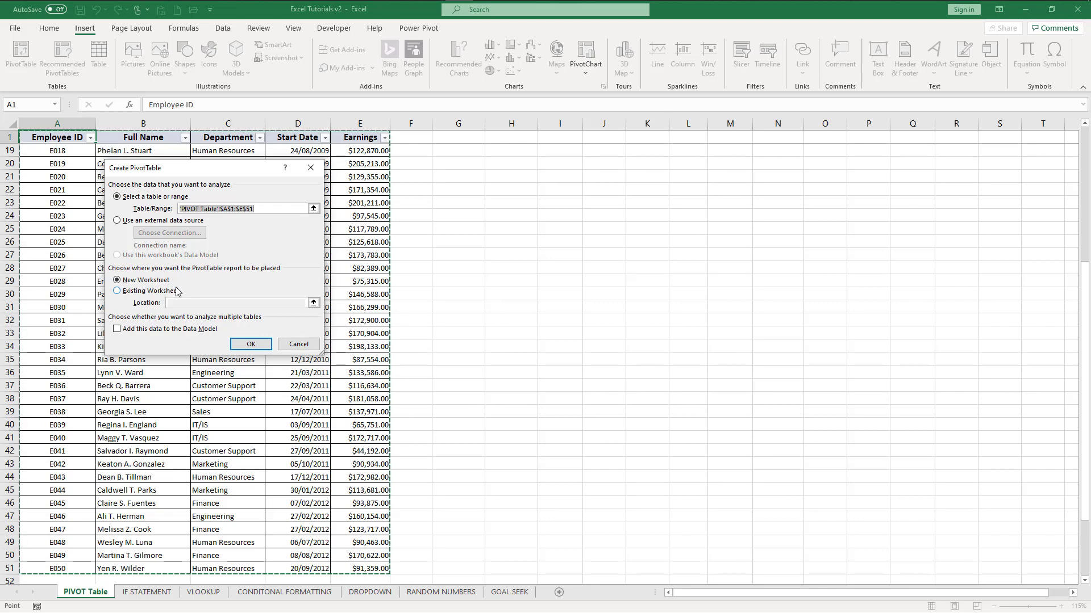
drag(1084, 319, 1084, 312)
click(158, 292)
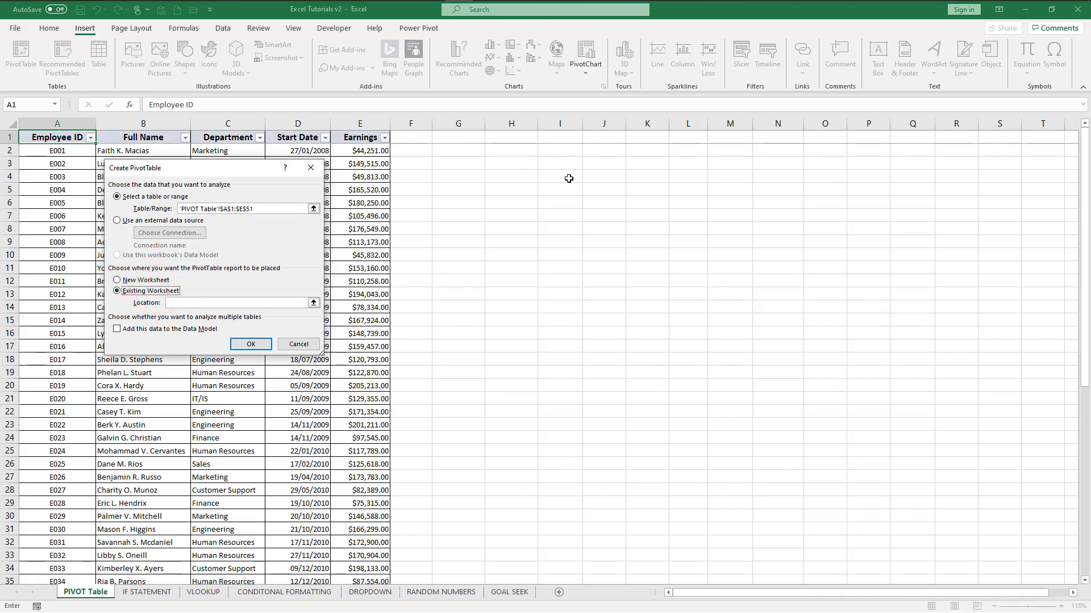
click(560, 193)
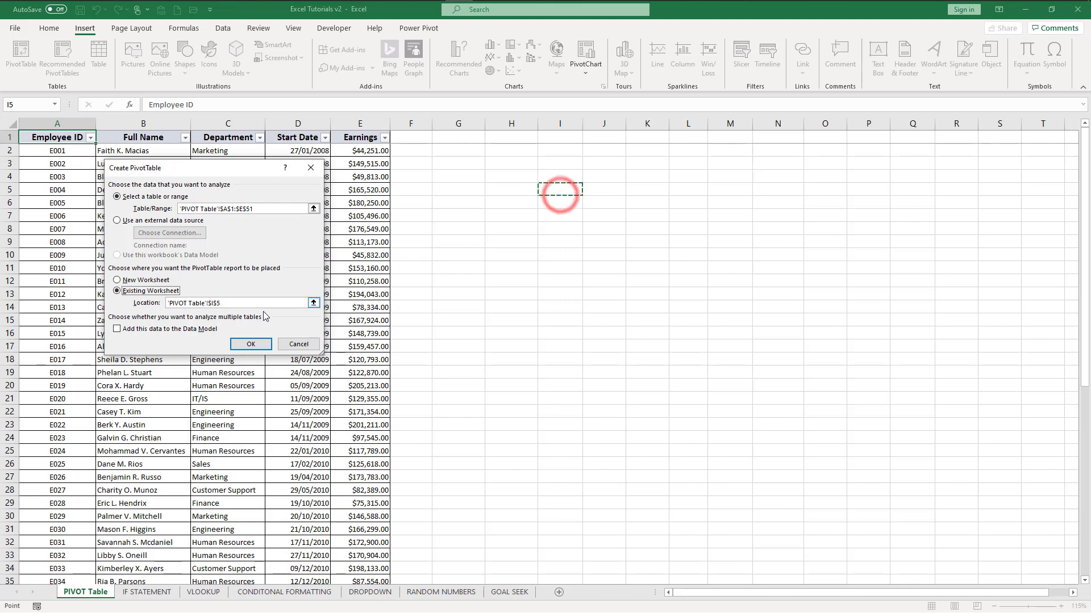
click(252, 344)
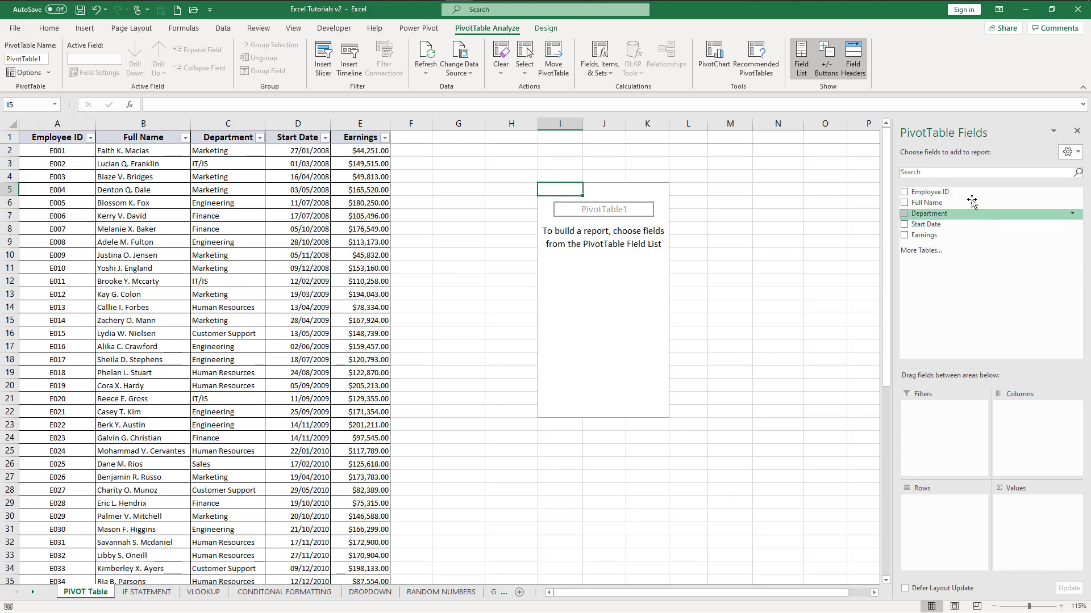
drag(956, 214, 925, 554)
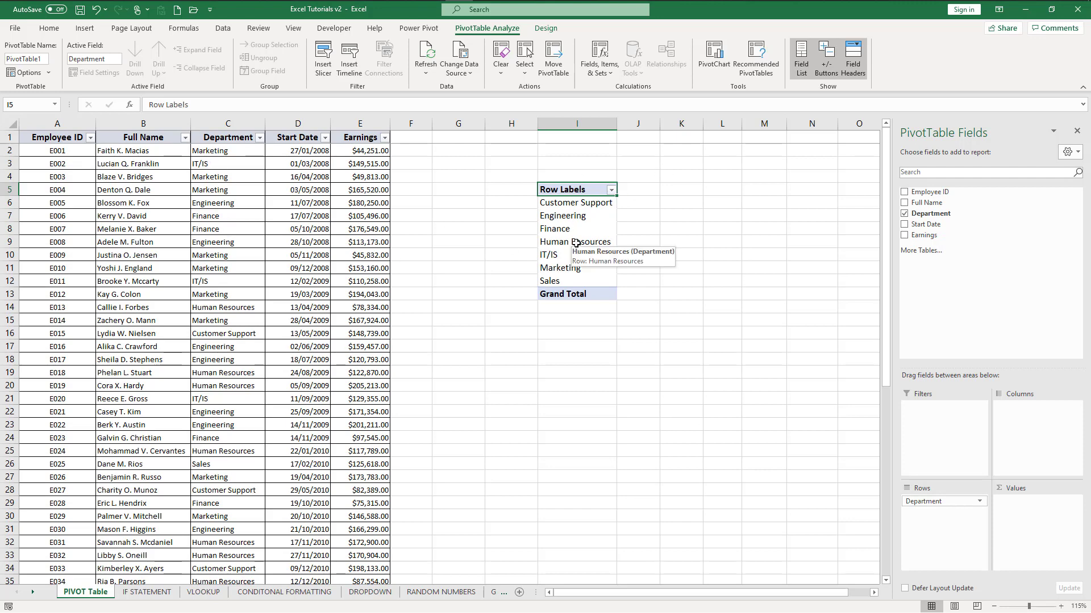
- Filter the employee table's Department column to Finance only to inspect its repeated entries, and clear the filter
click(259, 137)
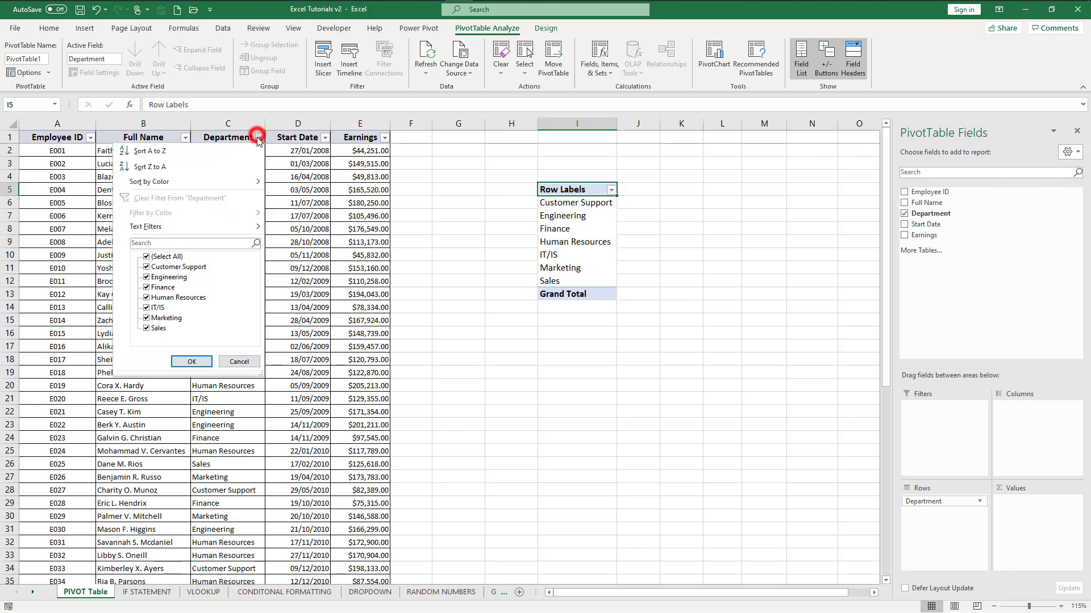
click(172, 256)
click(168, 289)
click(188, 362)
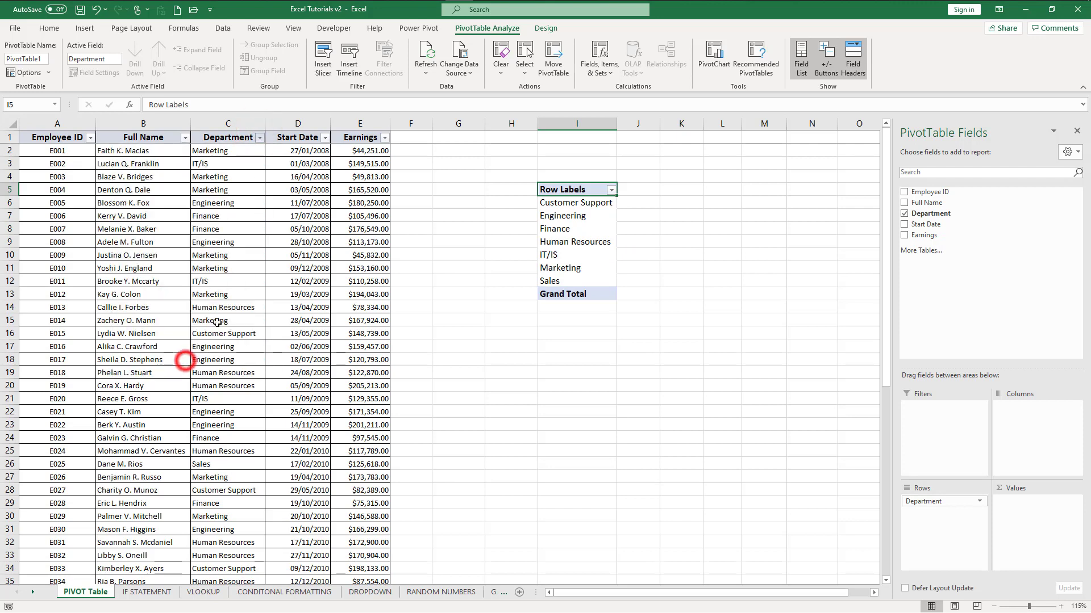
drag(236, 149, 215, 228)
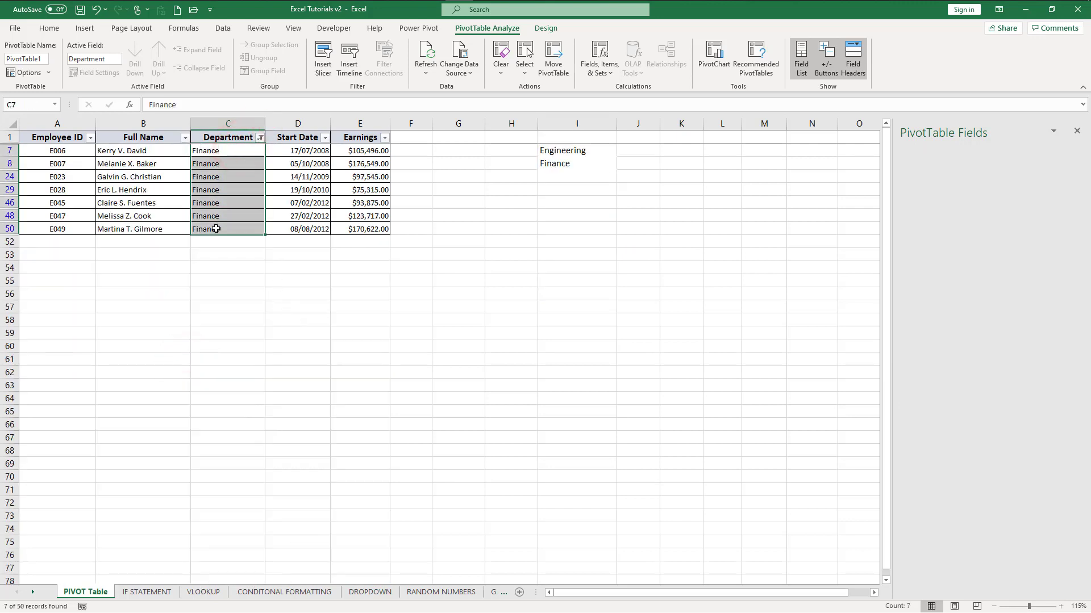
click(259, 138)
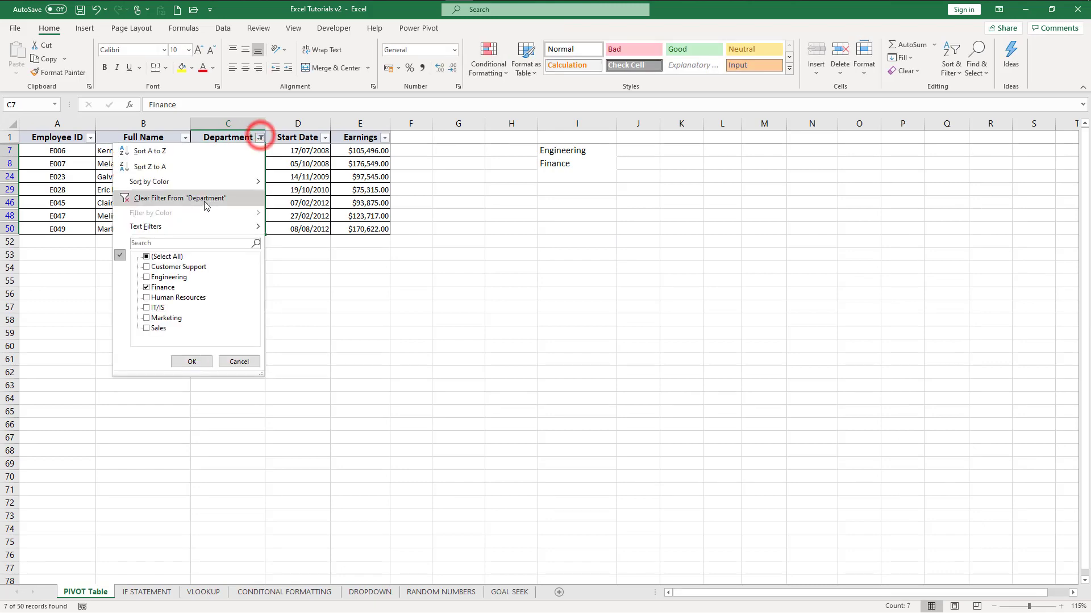
click(205, 206)
- Add the Start Date field to the PivotTable's columns and the Earnings field to its values
click(557, 240)
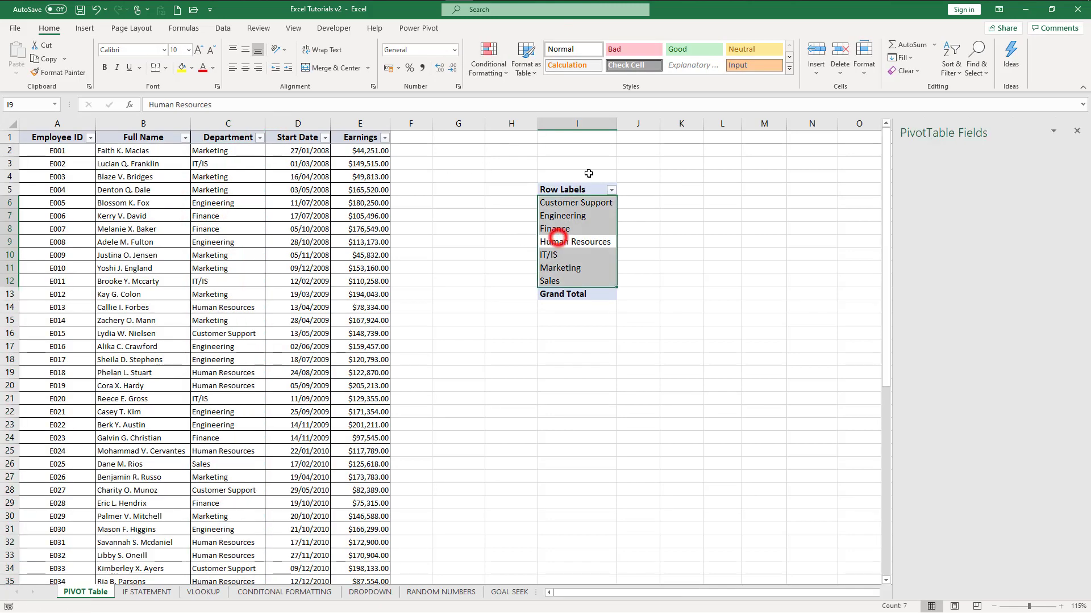
click(579, 227)
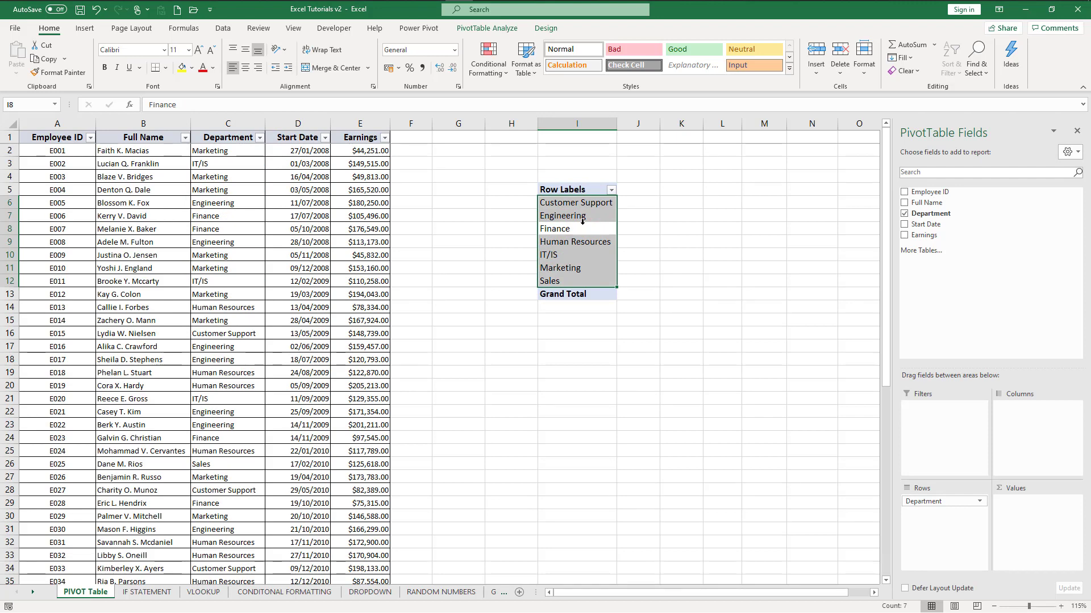
click(583, 239)
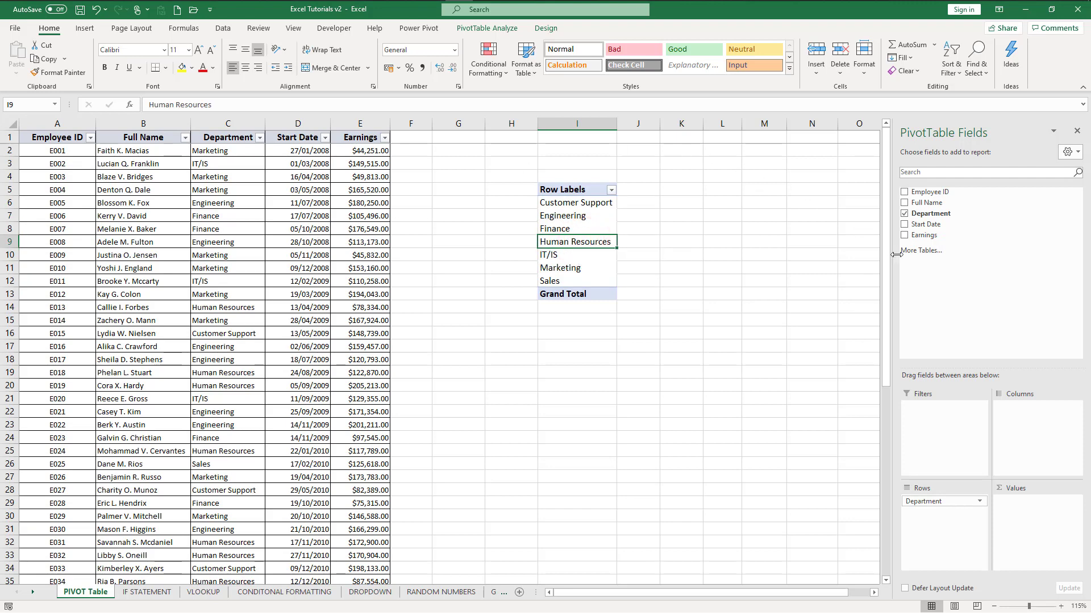
drag(943, 224, 1027, 443)
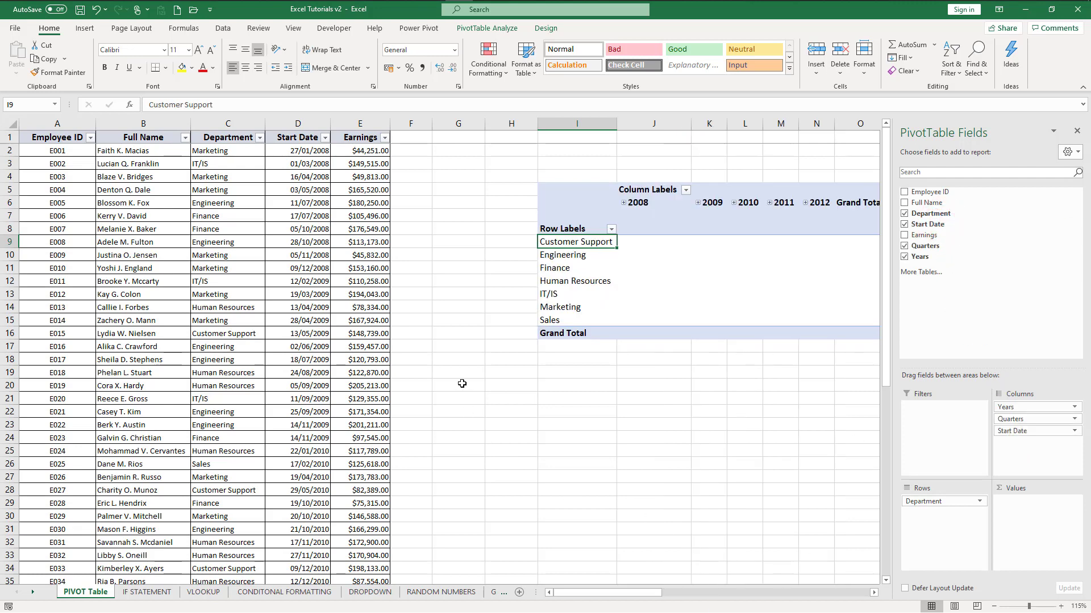
click(1029, 240)
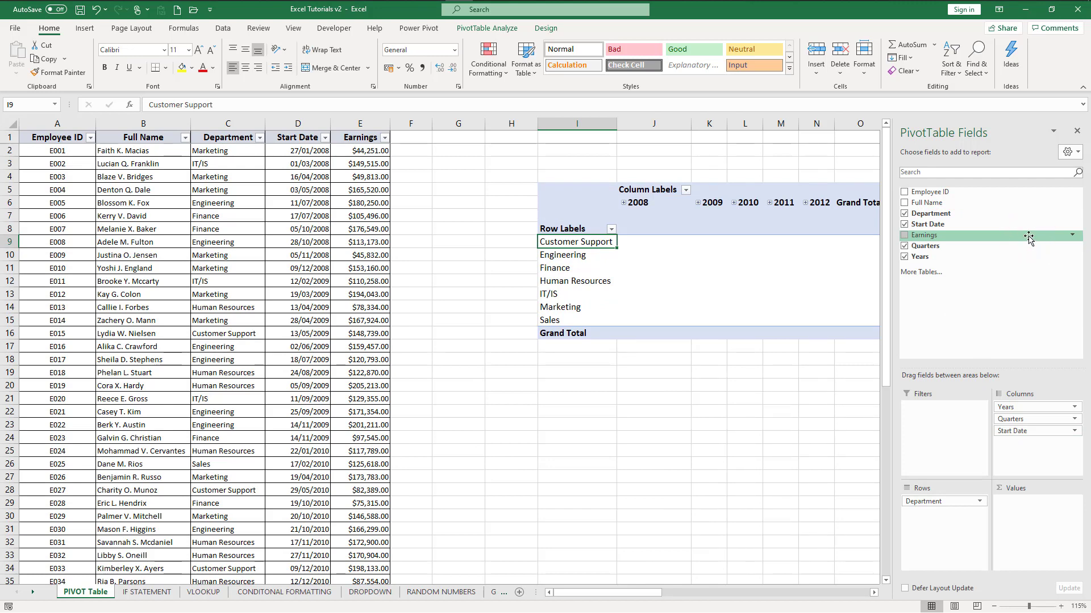
drag(1029, 238, 1031, 564)
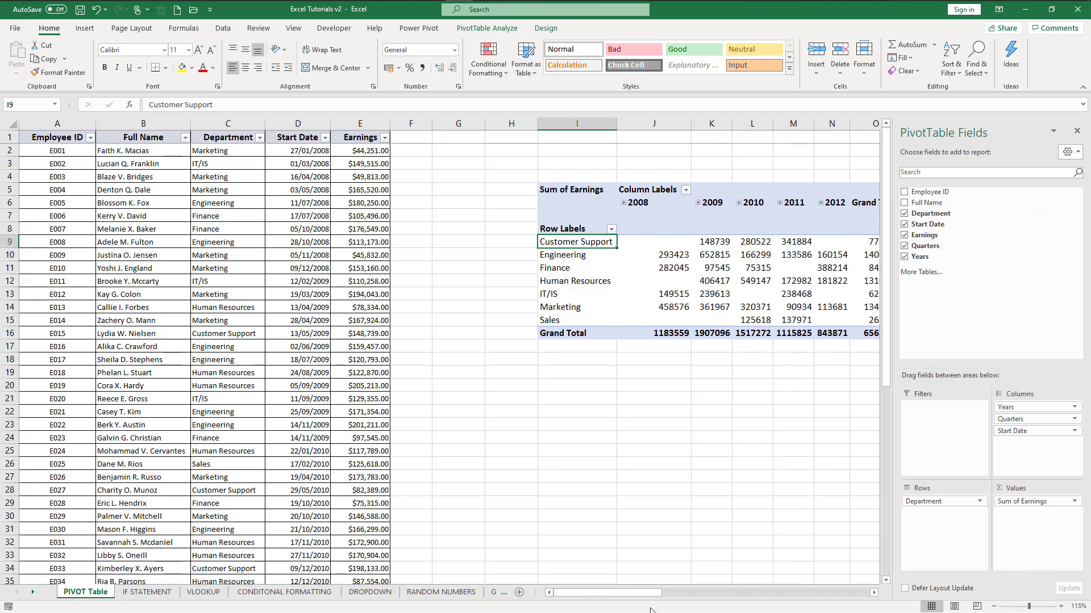
- Format the PivotTable's earnings values and totals with thousands separators and no decimal places
drag(621, 591, 654, 594)
drag(455, 329, 261, 241)
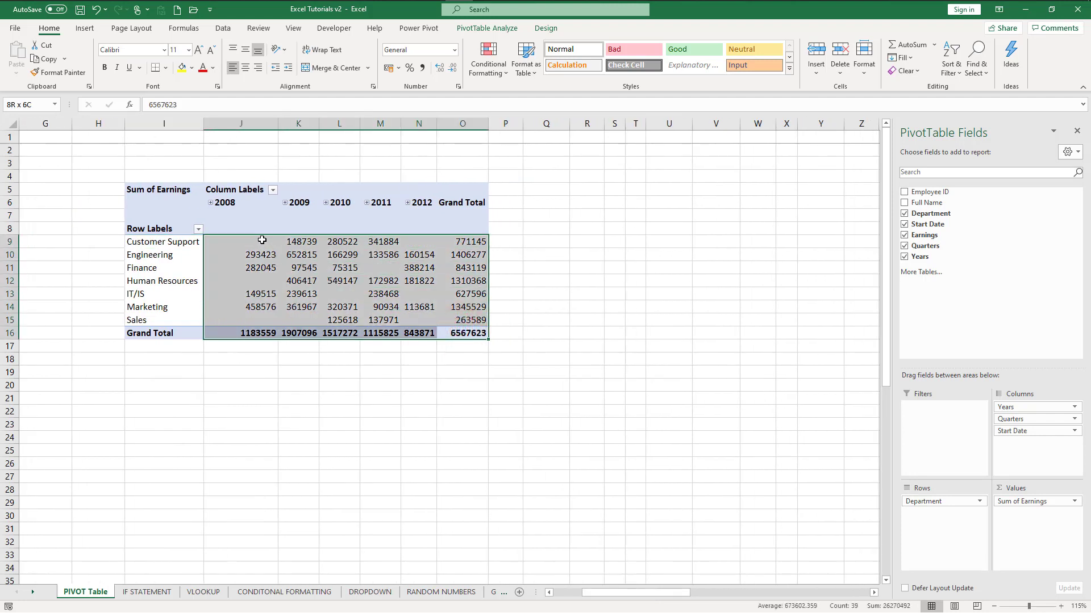
click(422, 67)
click(440, 68)
click(440, 68)
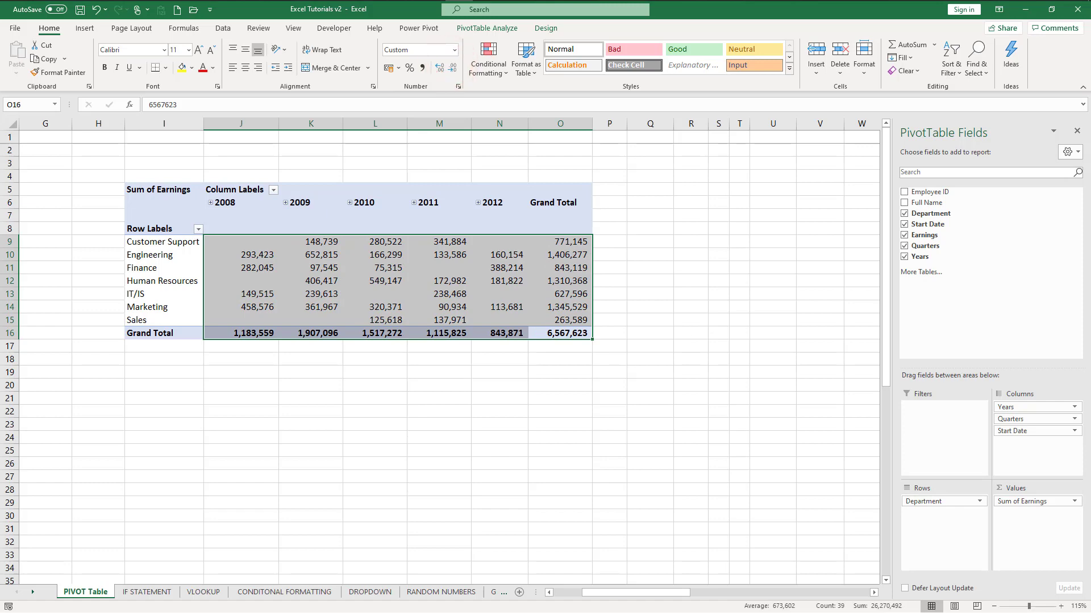
drag(686, 596, 682, 595)
click(608, 477)
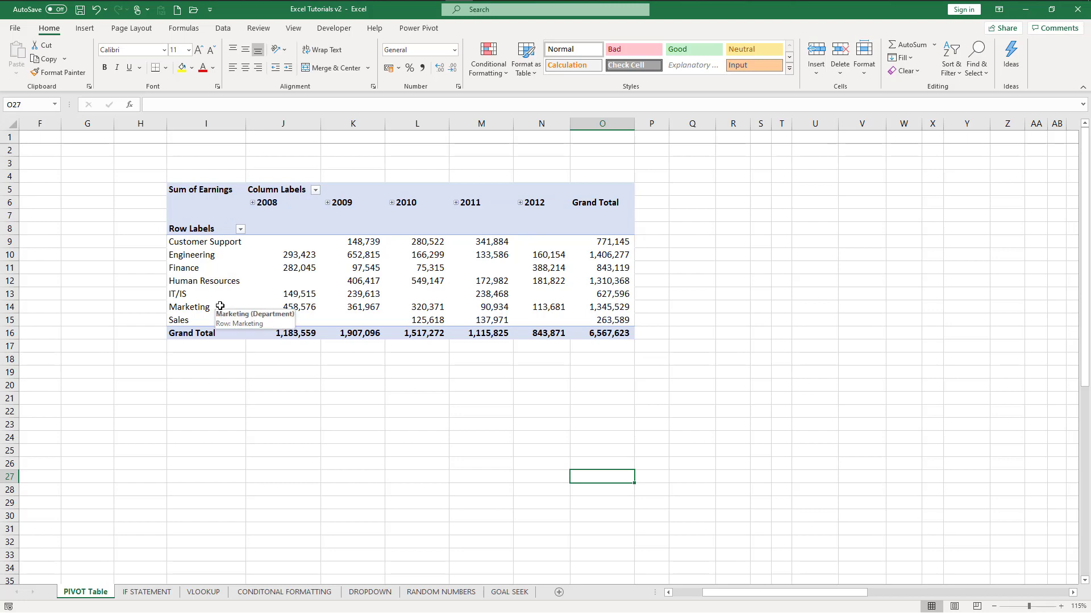
- Compare the PivotTable's overall grand total with the sum of the source Earnings in E2:E51
click(617, 336)
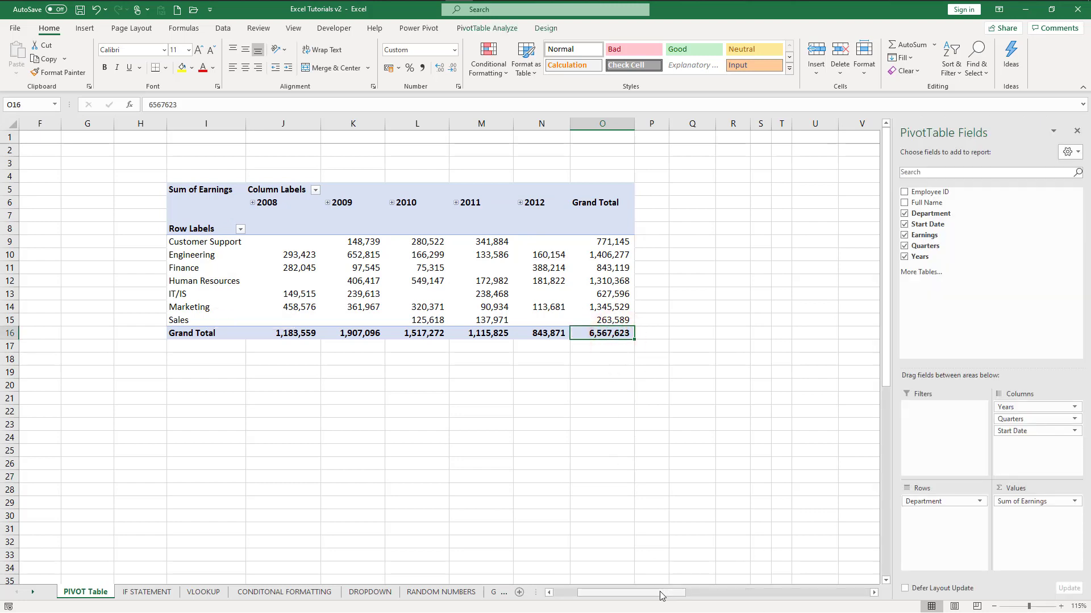
drag(659, 592, 598, 578)
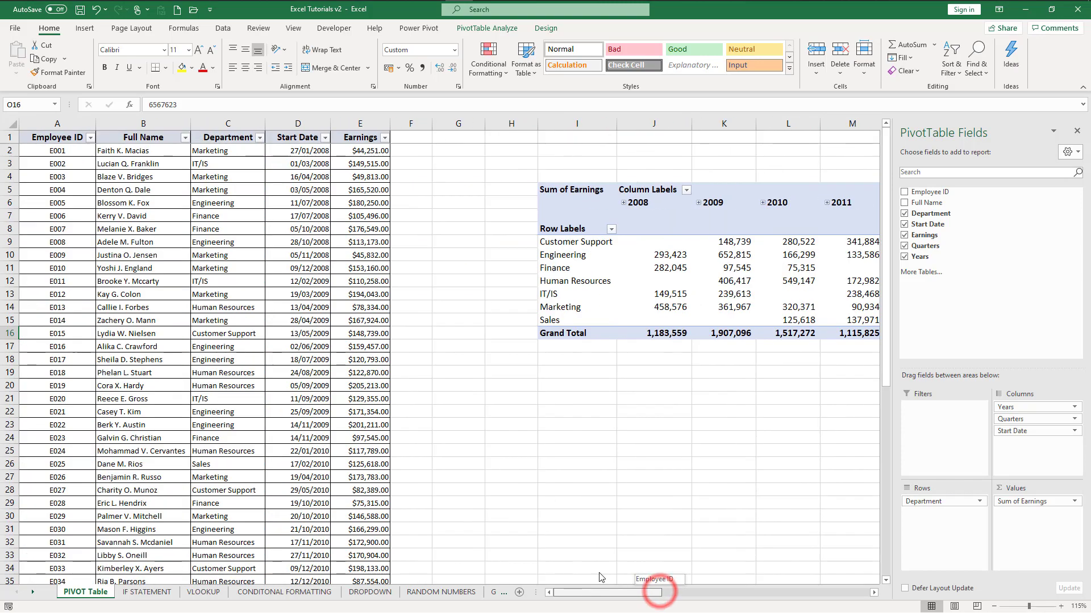
click(385, 153)
key(ctrl+shift+Down)
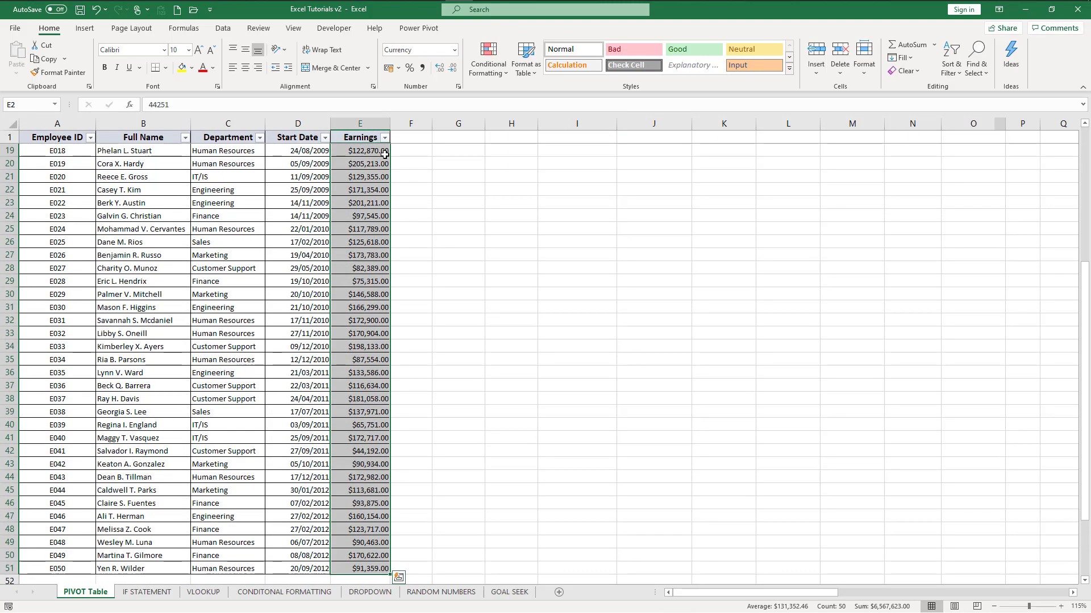
click(890, 607)
click(793, 378)
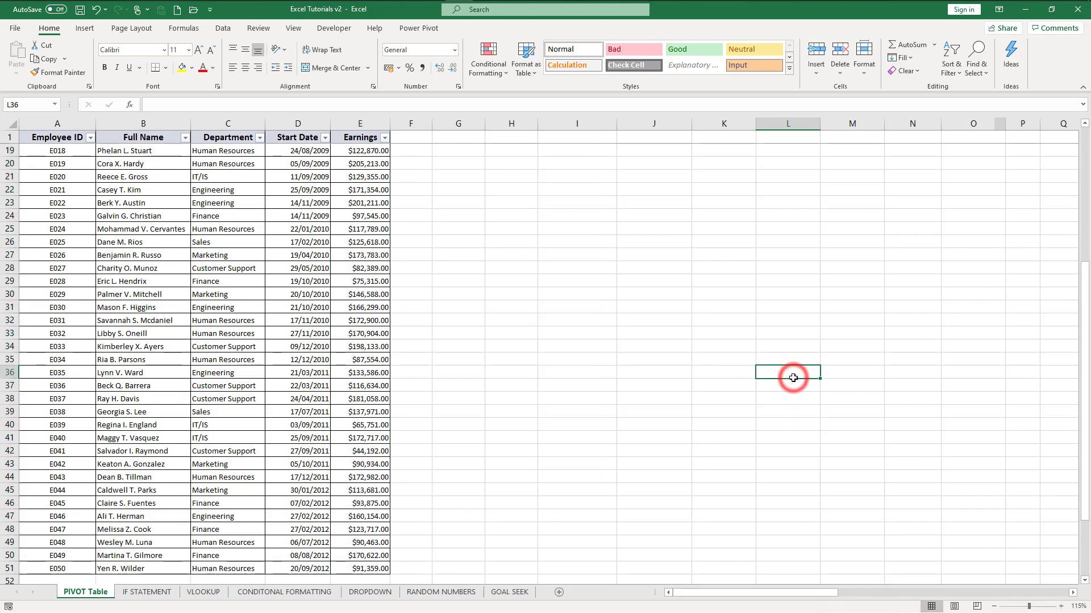
key(ctrl+Up)
key(ctrl+Up)
key(ctrl+Up)
key(ctrl+Up)
key(ctrl+Up)
key(ctrl+Up)
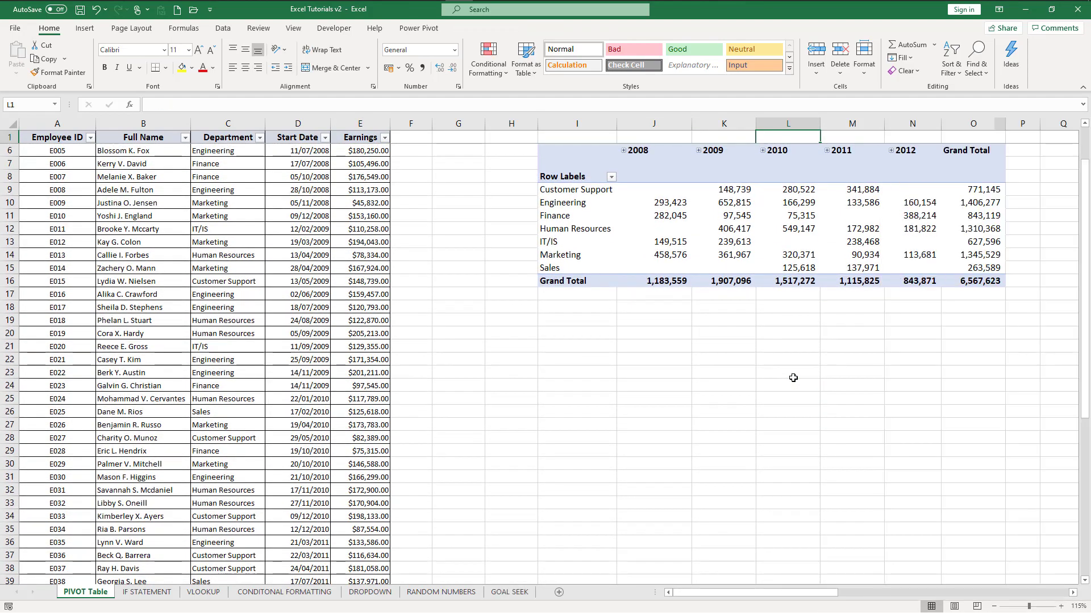
mouse_move(815, 593)
mouse_down()
mouse_move(825, 601)
mouse_move(812, 595)
mouse_up()
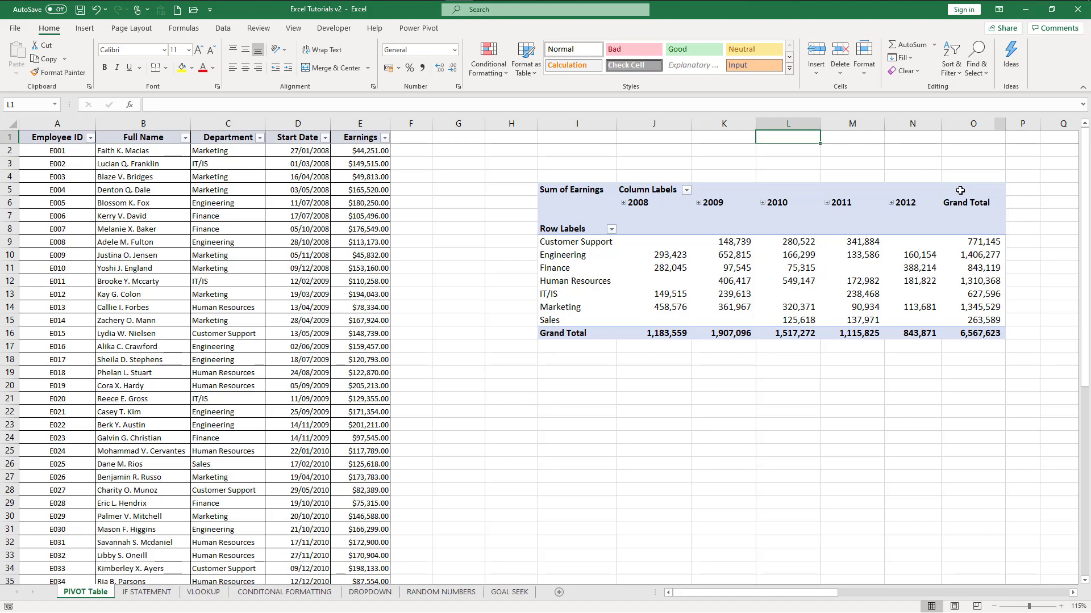
- Extract the first employee's start year in cell F2 with =YEAR(D2), and clear the cell
click(327, 190)
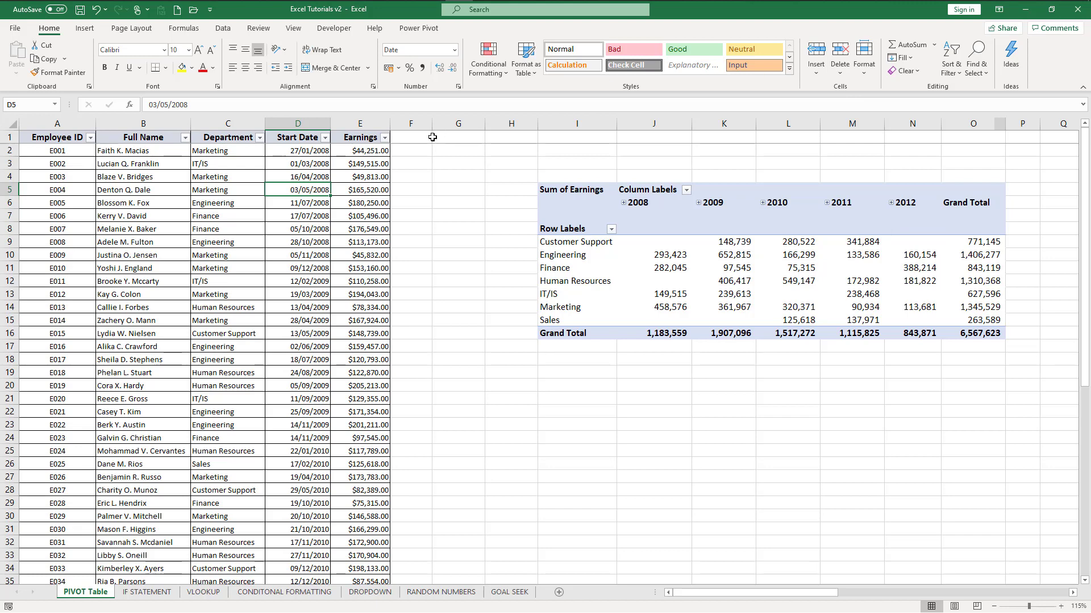
click(416, 152)
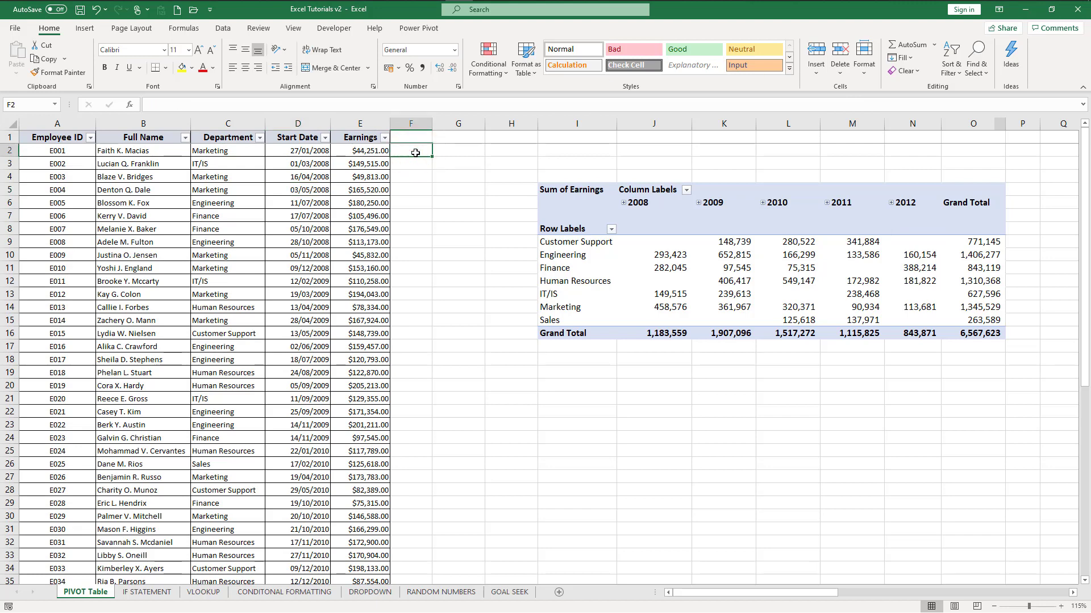
text(=year()
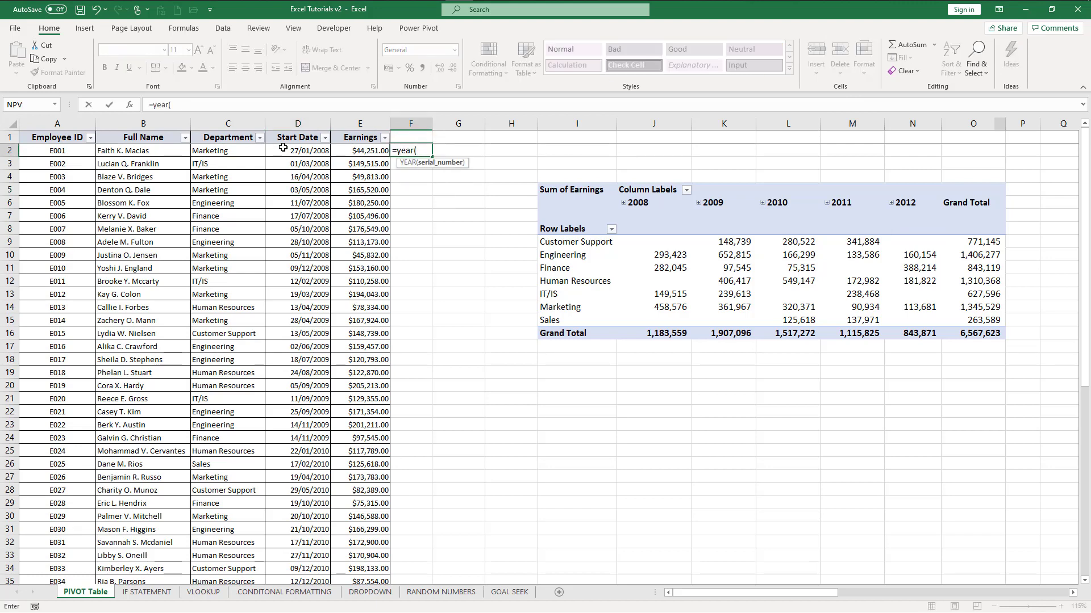
click(304, 149)
text())
key(Return)
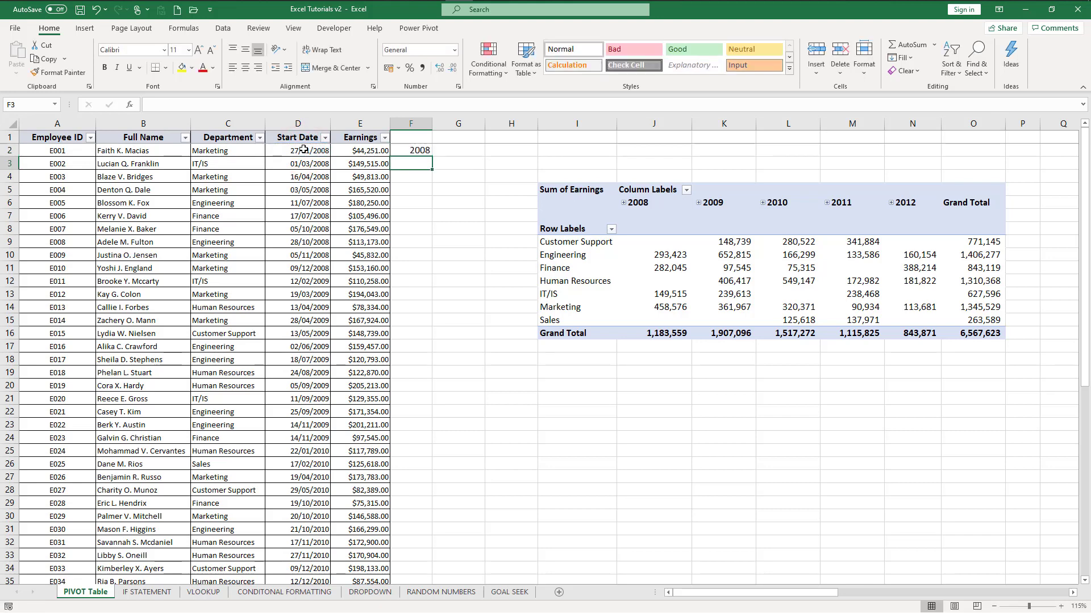
key(Up)
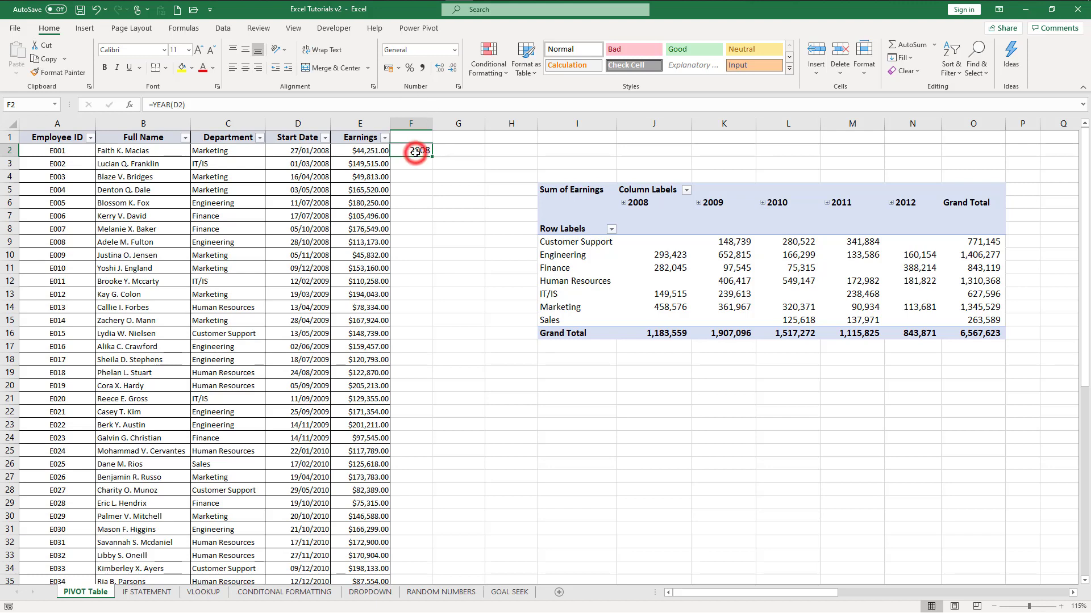
key(Delete)
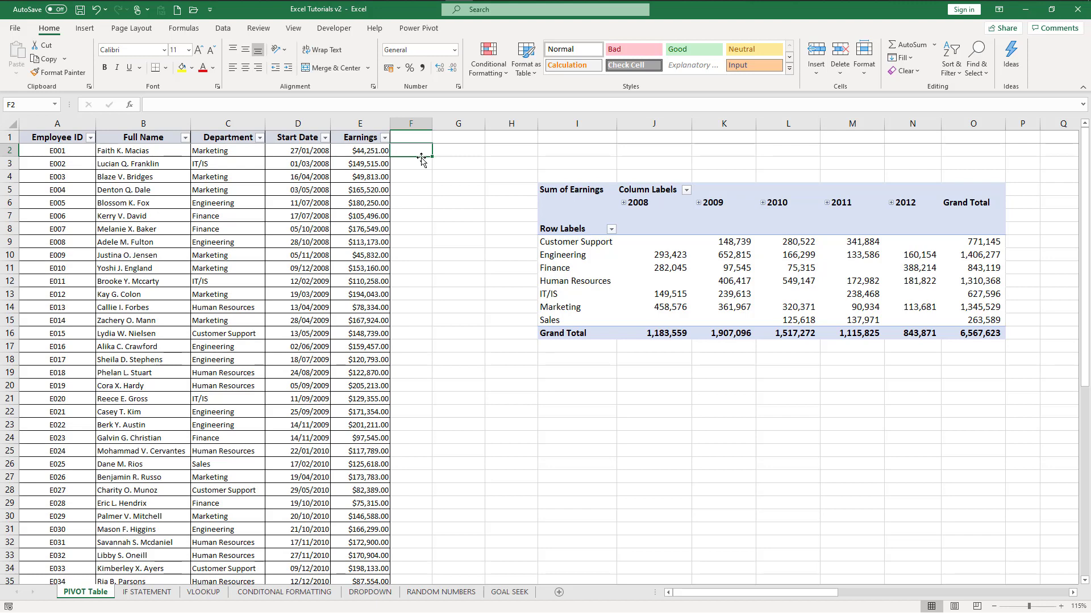
- Ungroup the year columns of the PivotTable into individual start dates
click(644, 205)
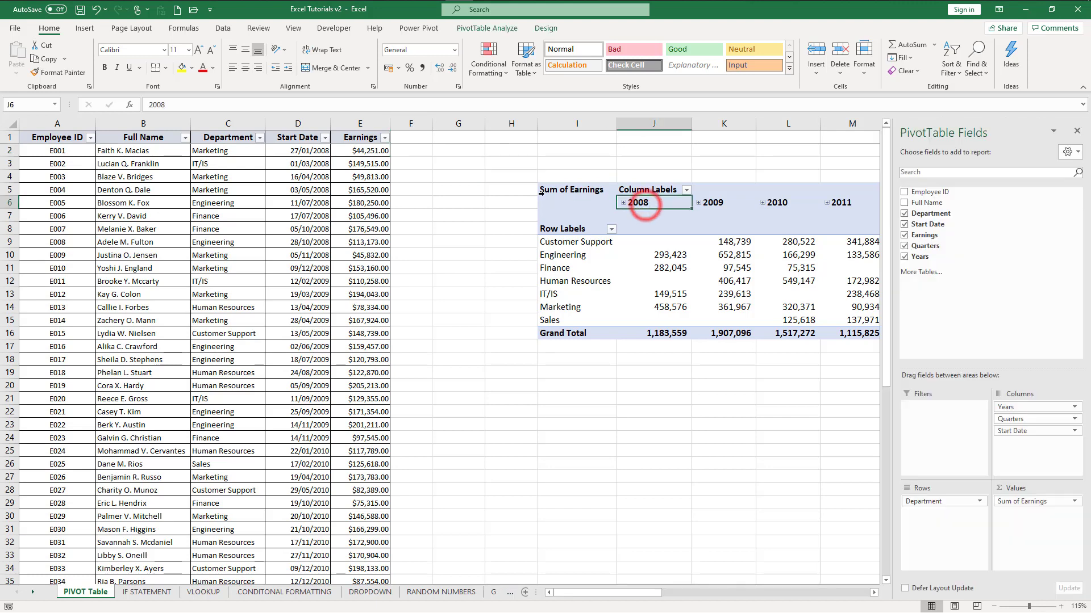
right_click(676, 205)
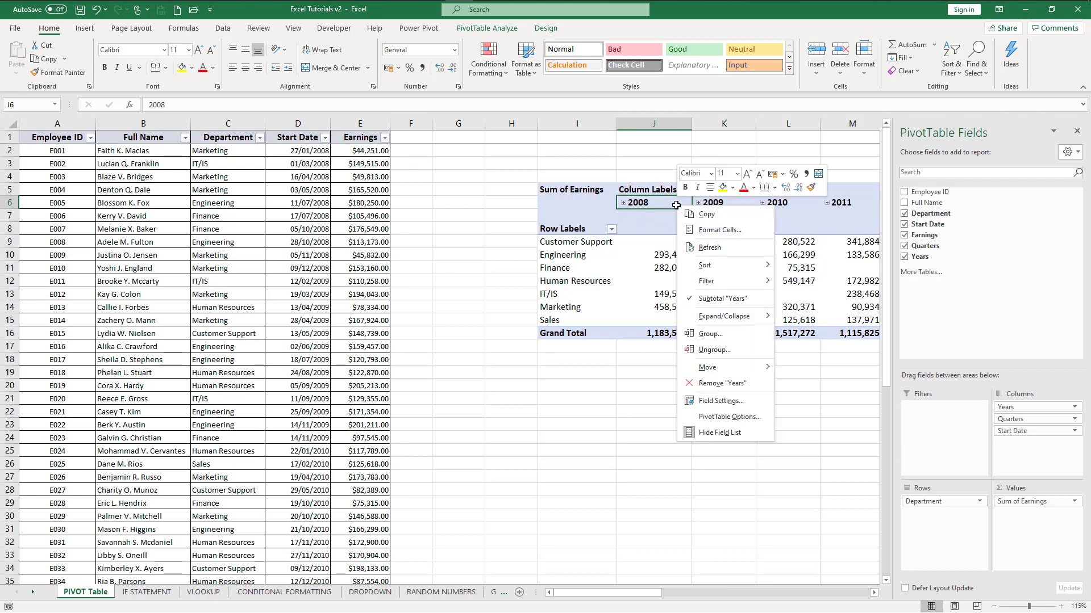
click(722, 349)
click(756, 381)
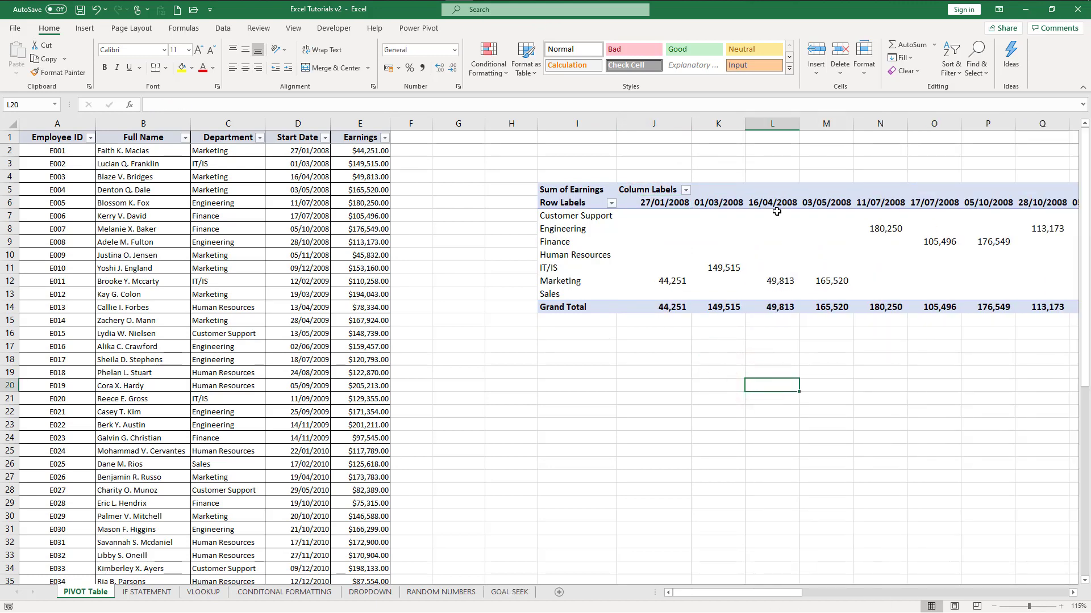
- Undo the ungrouping of the PivotTable's start dates to bring back the year columns
drag(773, 593, 738, 569)
key(ctrl+z)
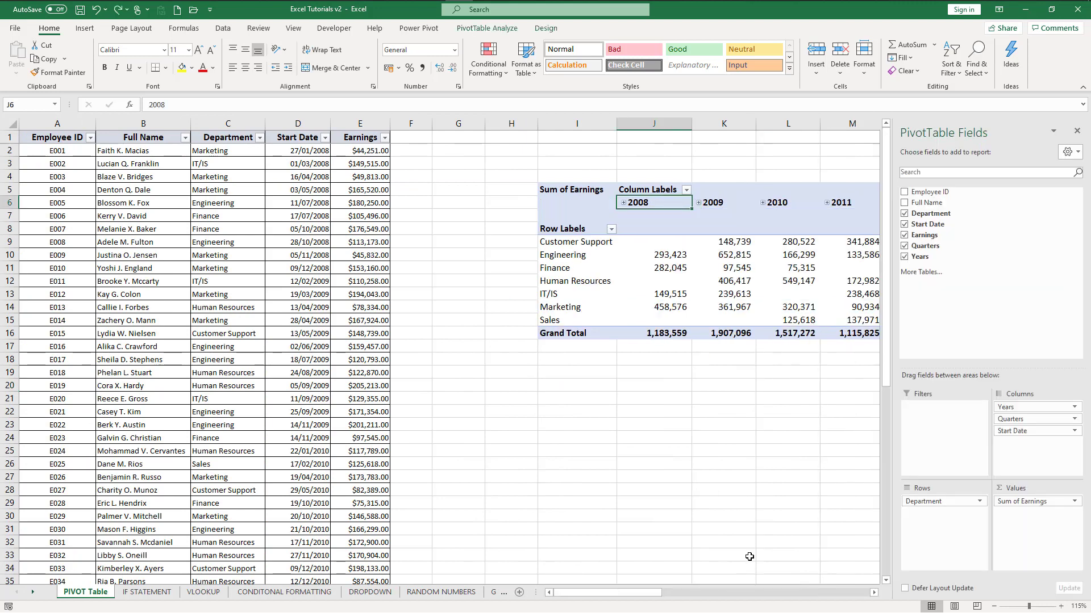
click(749, 557)
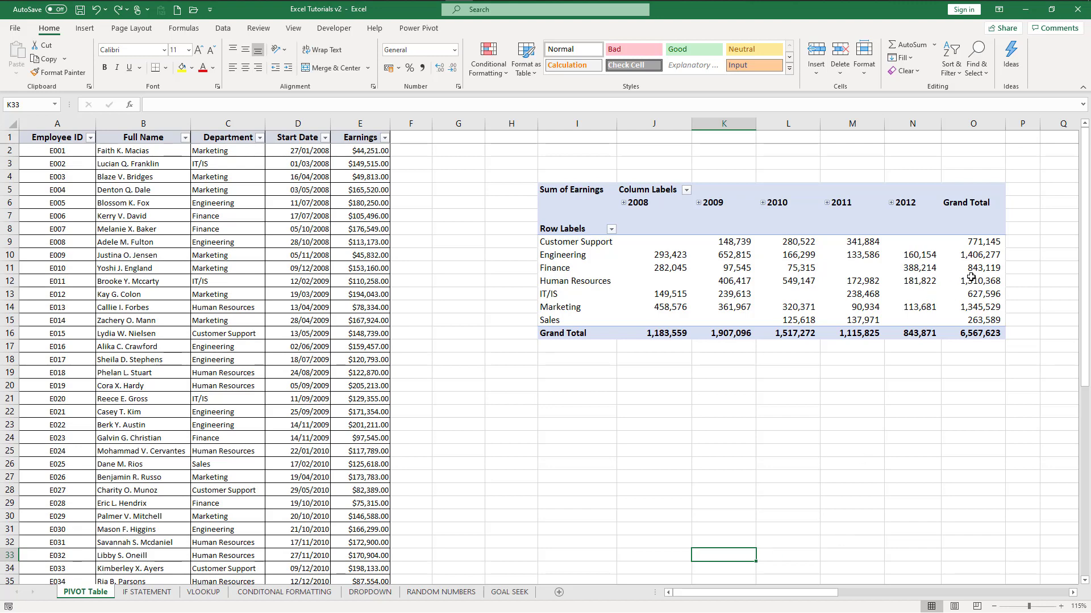
click(823, 279)
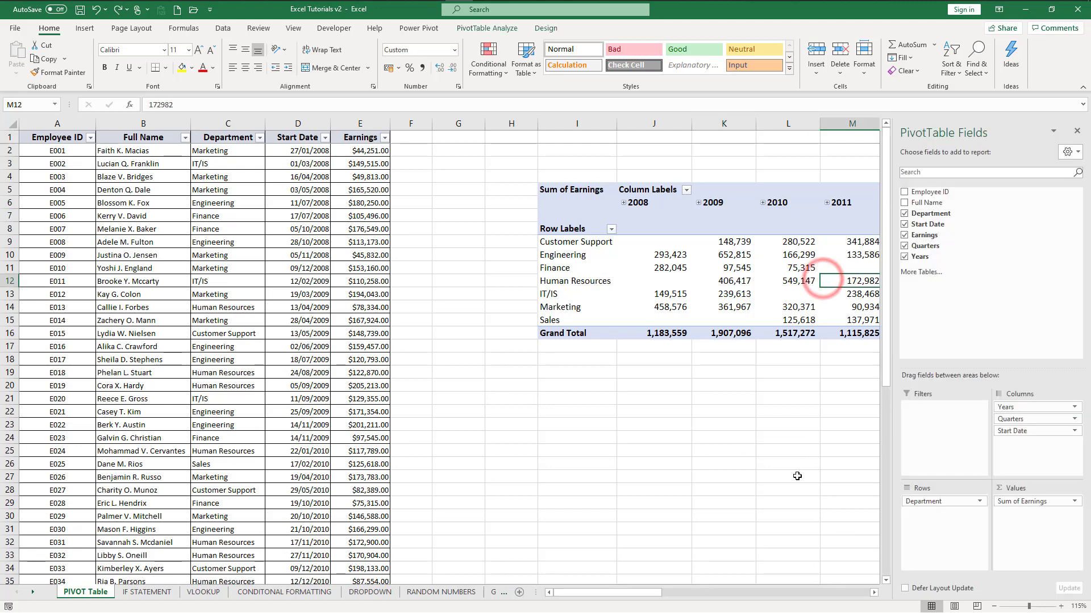
click(783, 471)
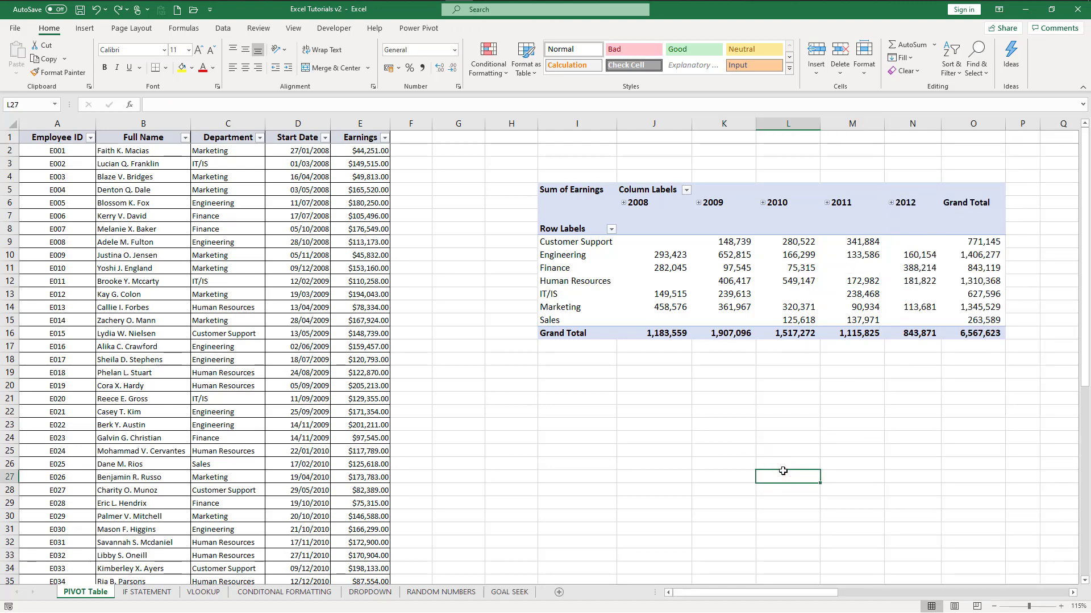
- Show the PivotTable's Sum of Earnings values as % of Column Total and inspect the Human Resources and Marketing grand totals
drag(822, 593, 845, 595)
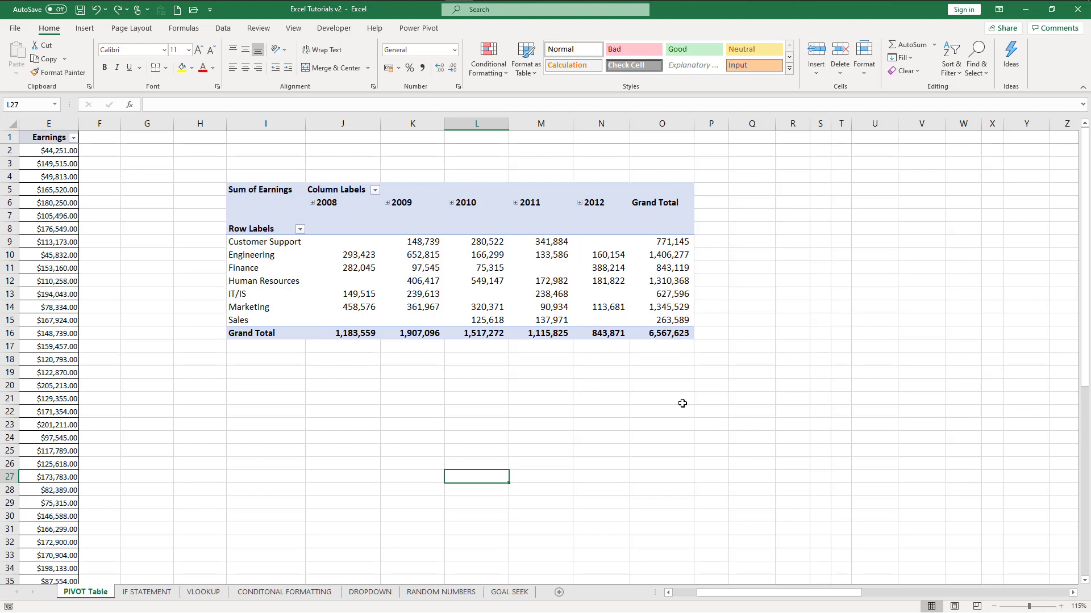
click(660, 239)
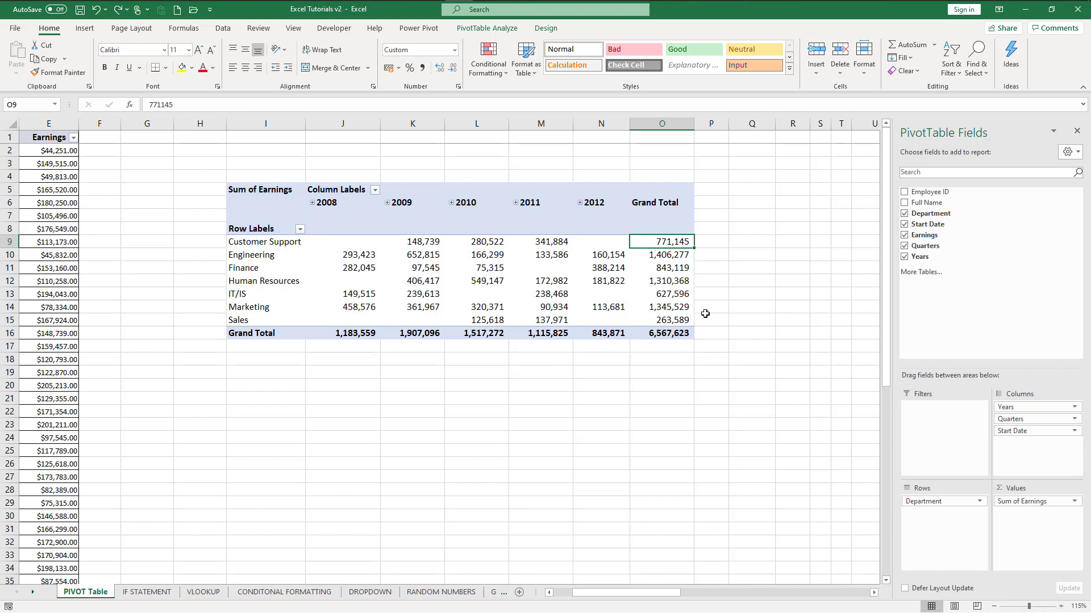
click(1073, 502)
click(1037, 488)
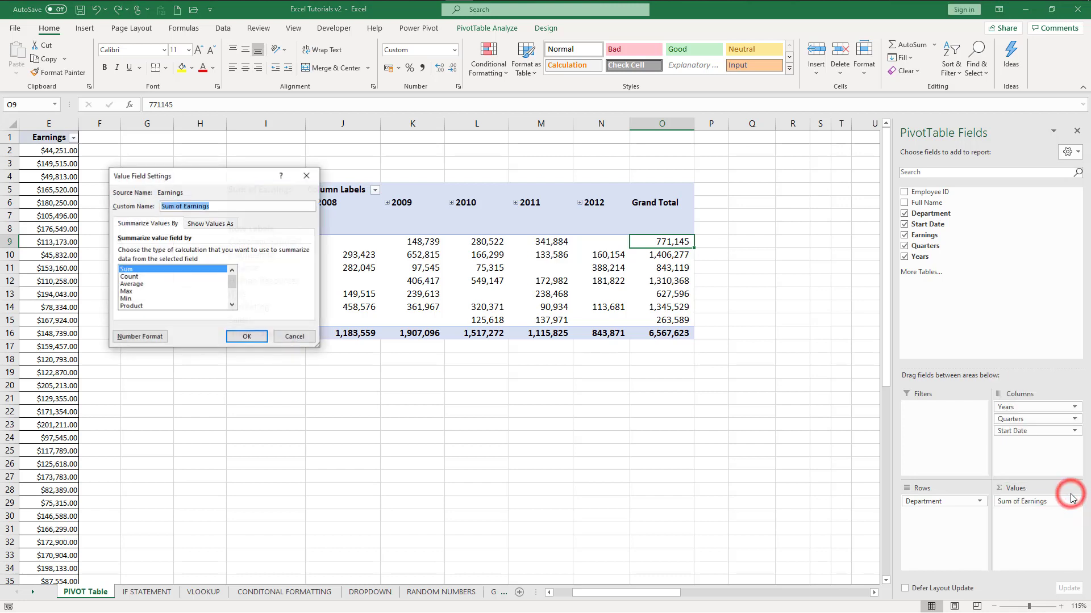
click(211, 224)
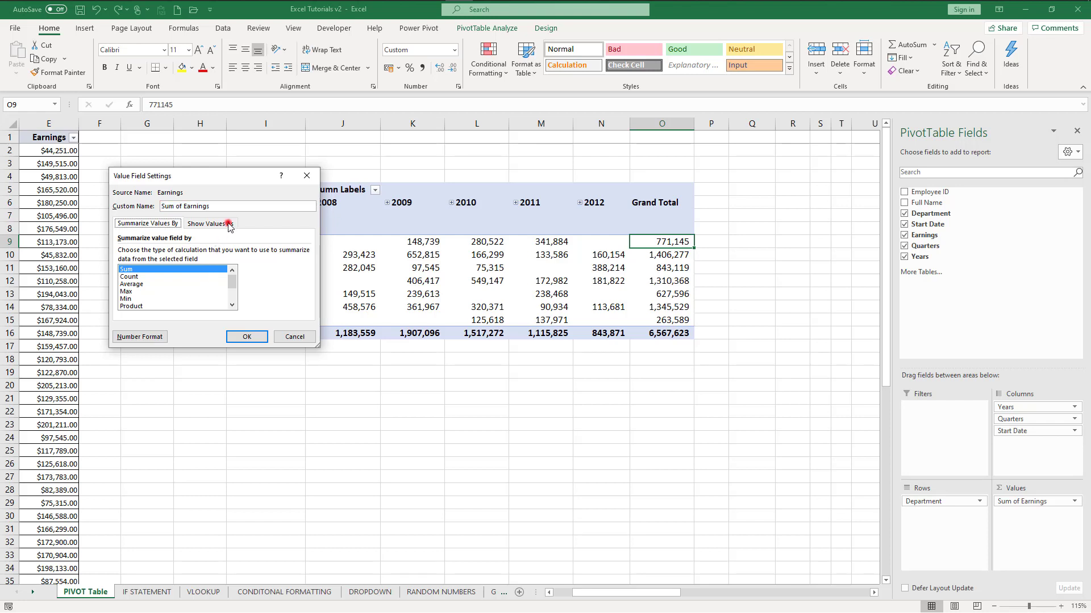
click(196, 253)
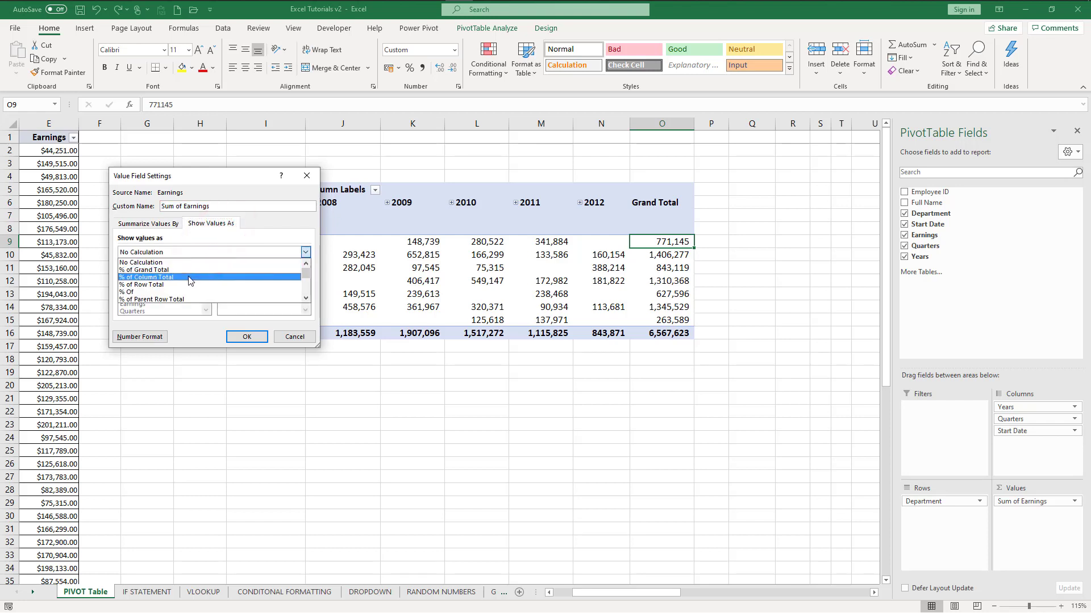
click(190, 277)
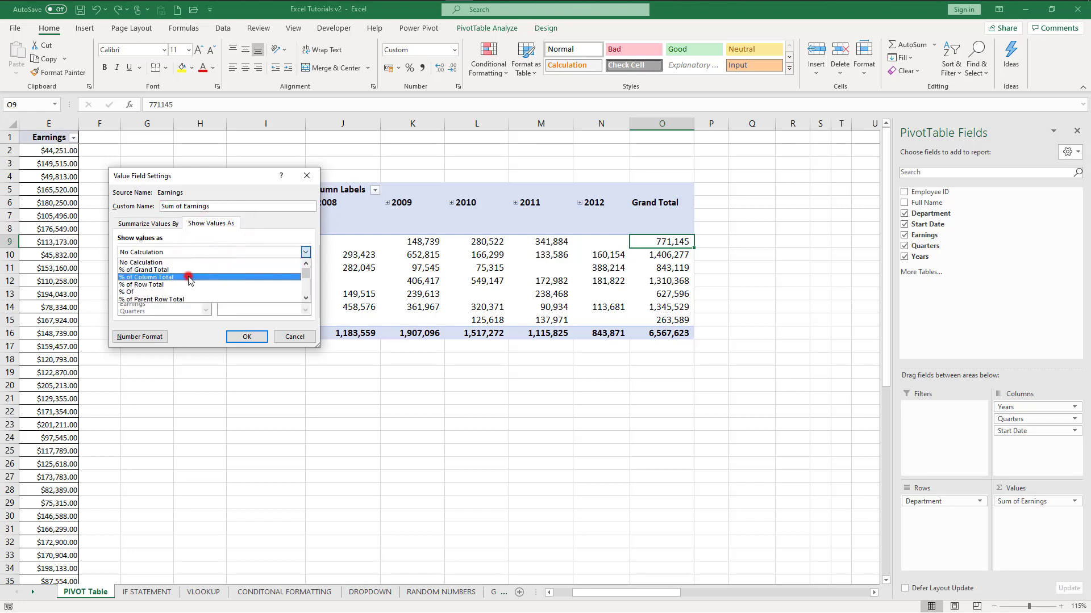
click(246, 337)
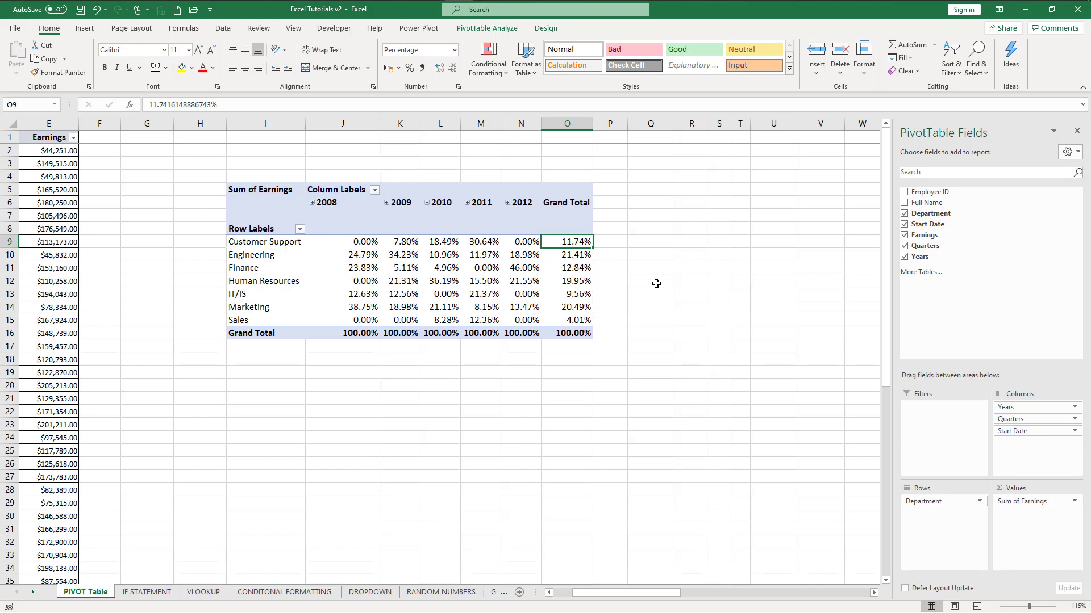
click(580, 281)
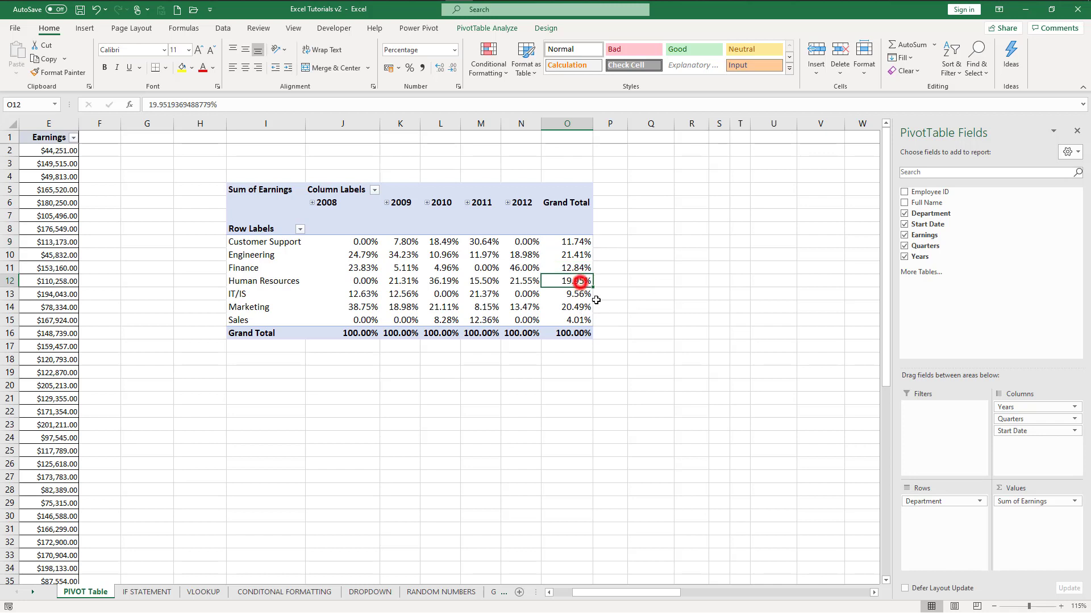
click(582, 307)
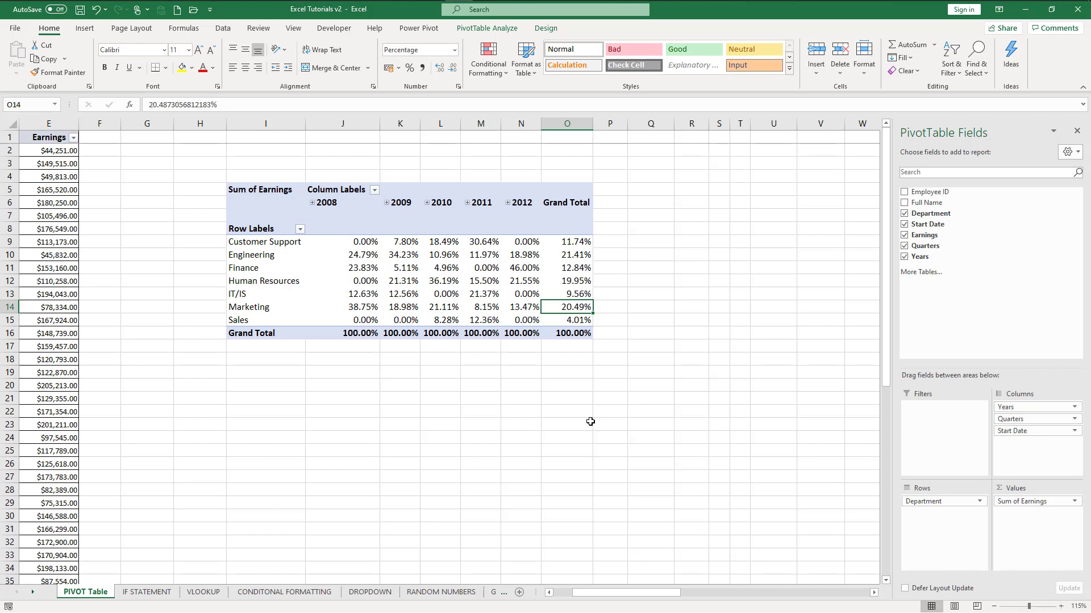
- Apply a green-yellow-red color scale to the departments' Grand Total percentages in O9:O15, with green marking the highest shares
drag(578, 239, 568, 317)
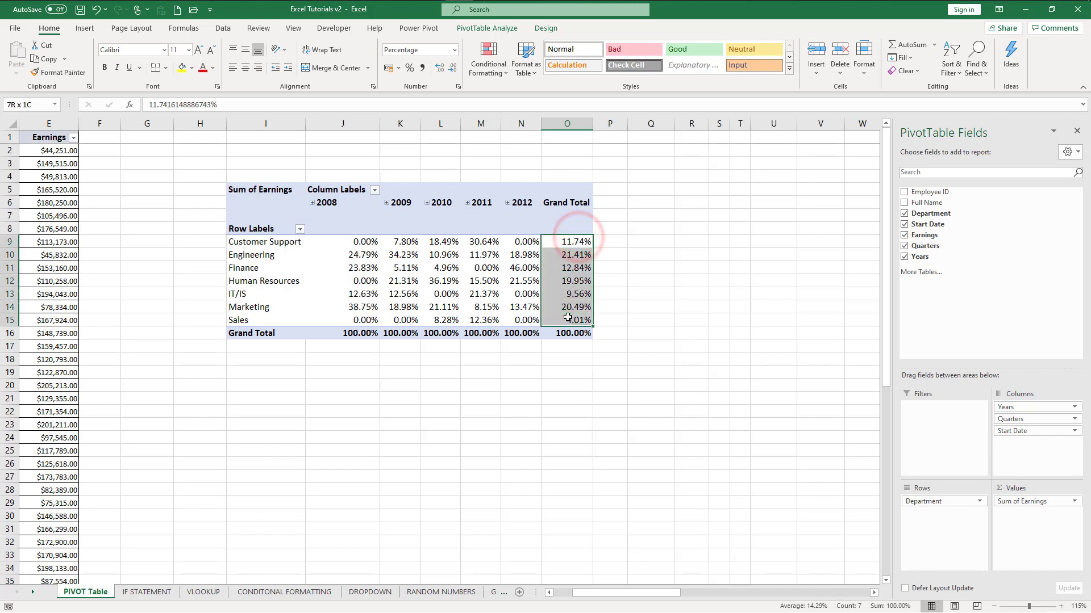
click(489, 60)
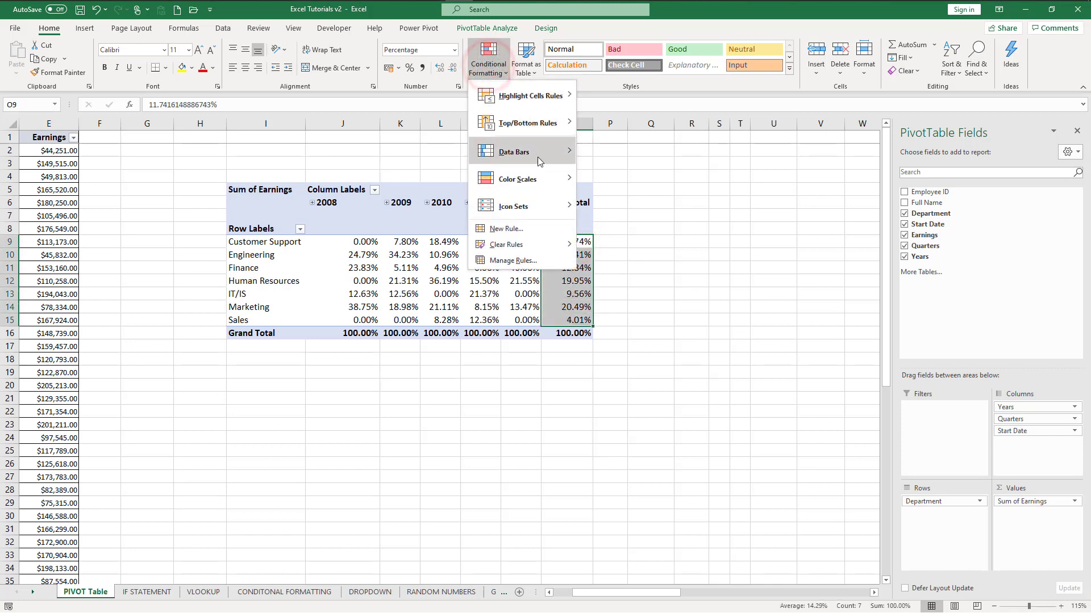
mouse_move(538, 180)
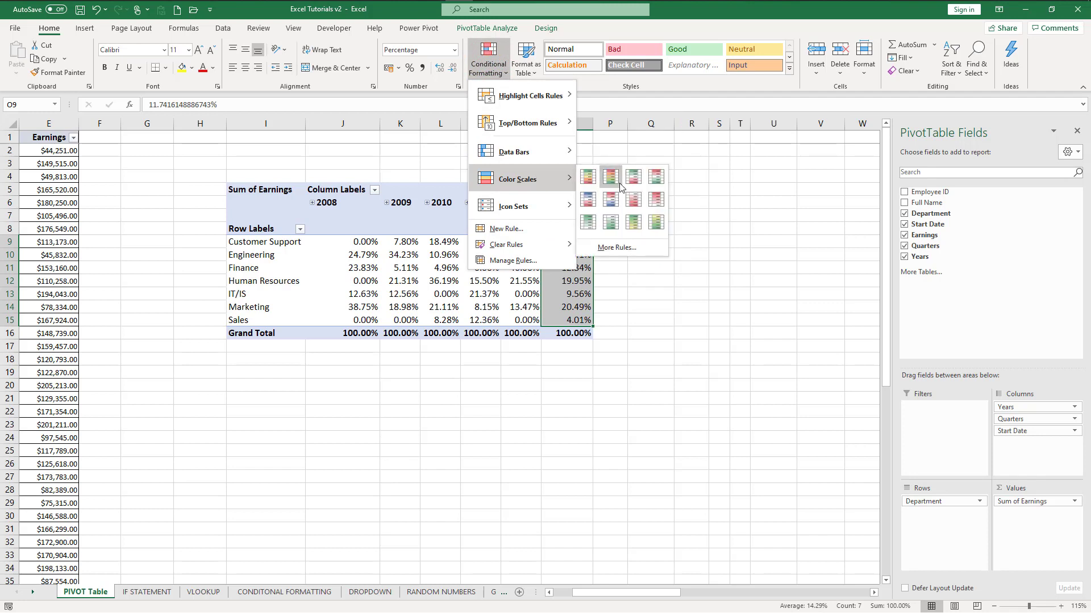
click(591, 178)
click(714, 255)
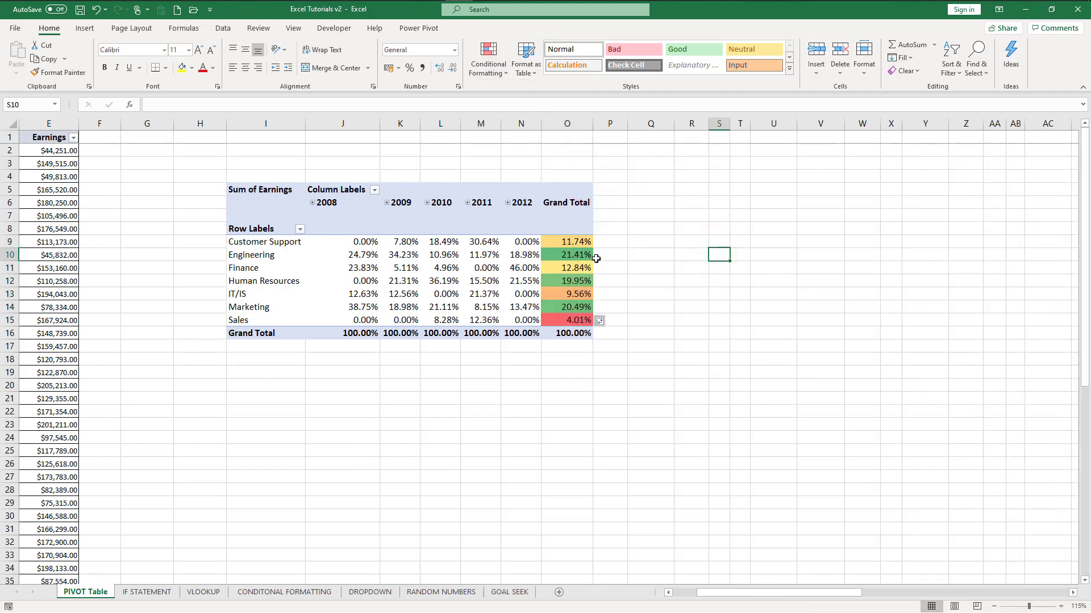
mouse_move(584, 306)
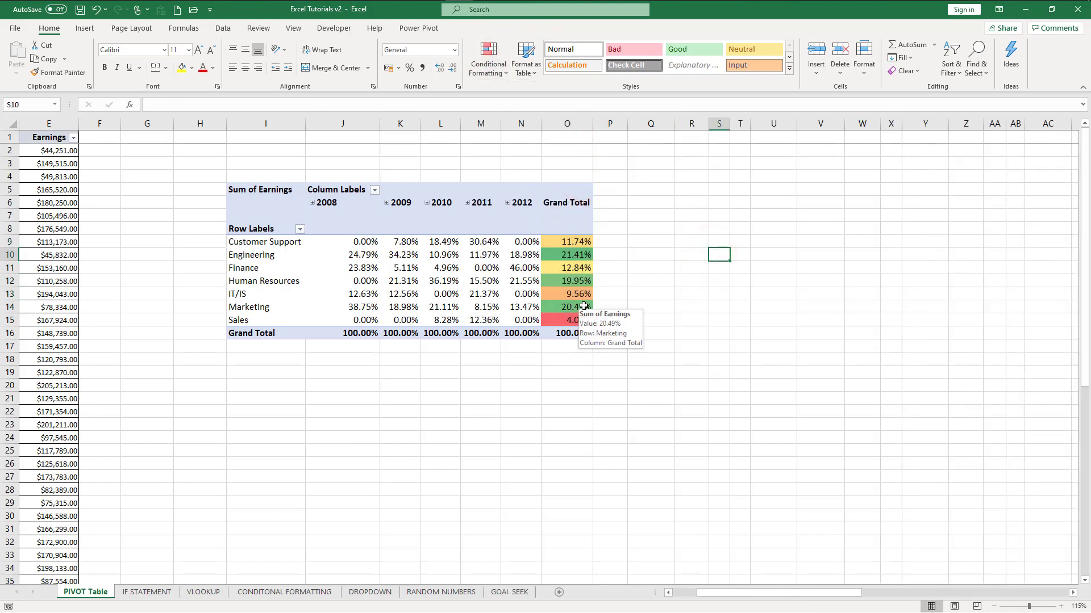